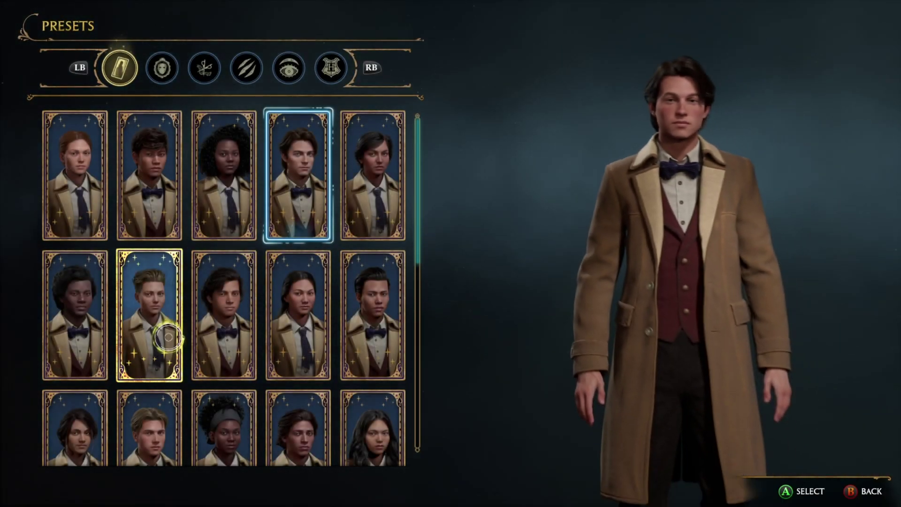
Move past facewear to the hairstyles and apply the final swept-back hairstyle to the male character.
key("e")
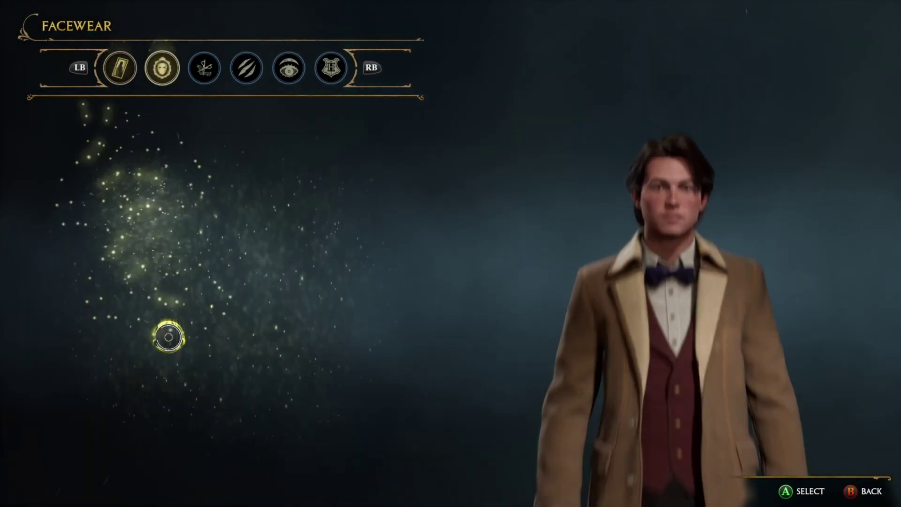
key("e")
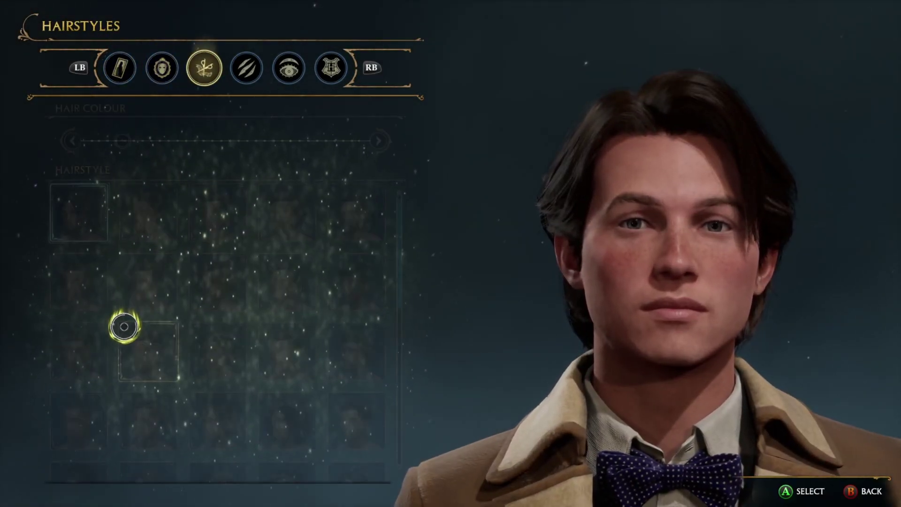
scroll(117, 328, "down", 5)
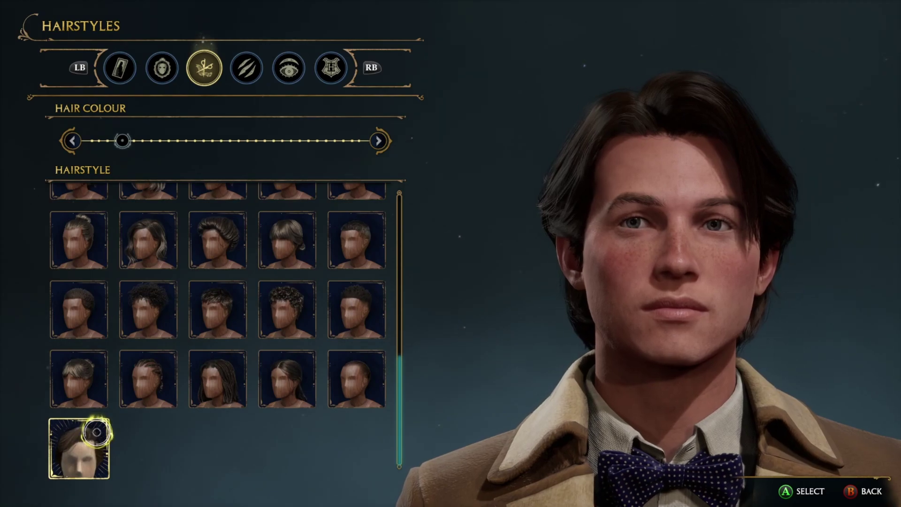
left_click(96, 432)
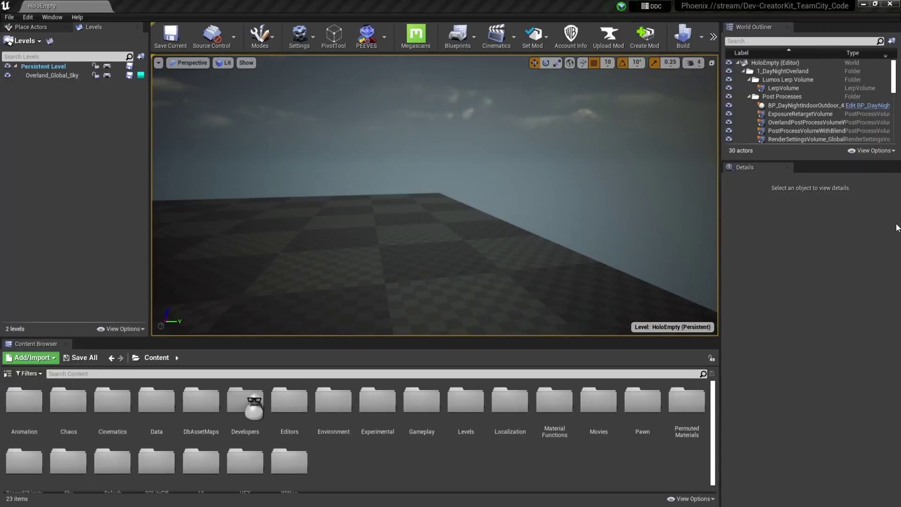
Create a mod from the New Empty Mod template, named Headmaster_Black_HairStyle.
left_click(648, 34)
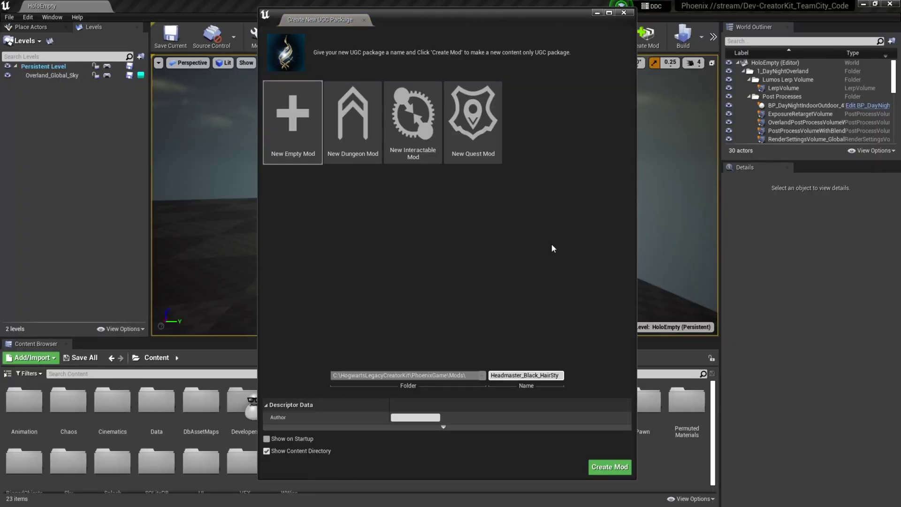
left_click(271, 123)
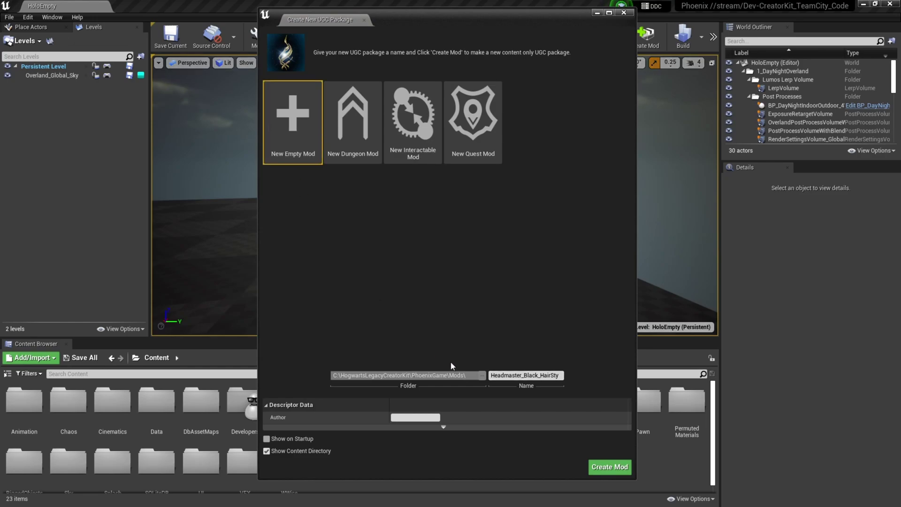
left_click(493, 377)
left_click_drag(491, 376, 578, 374)
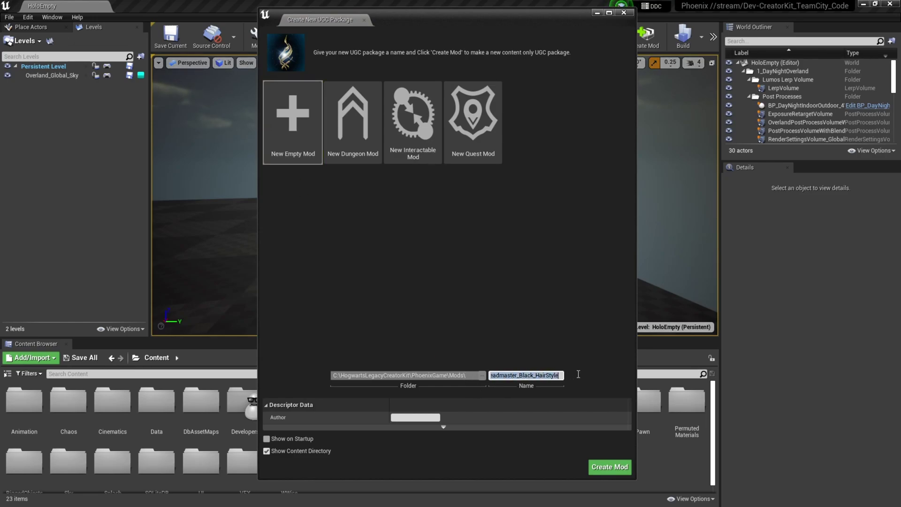
left_click(524, 263)
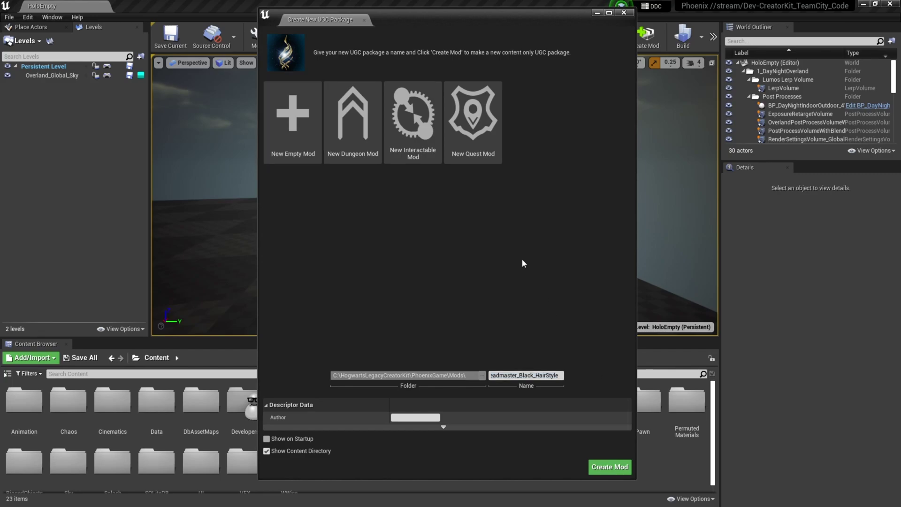
left_click(602, 470)
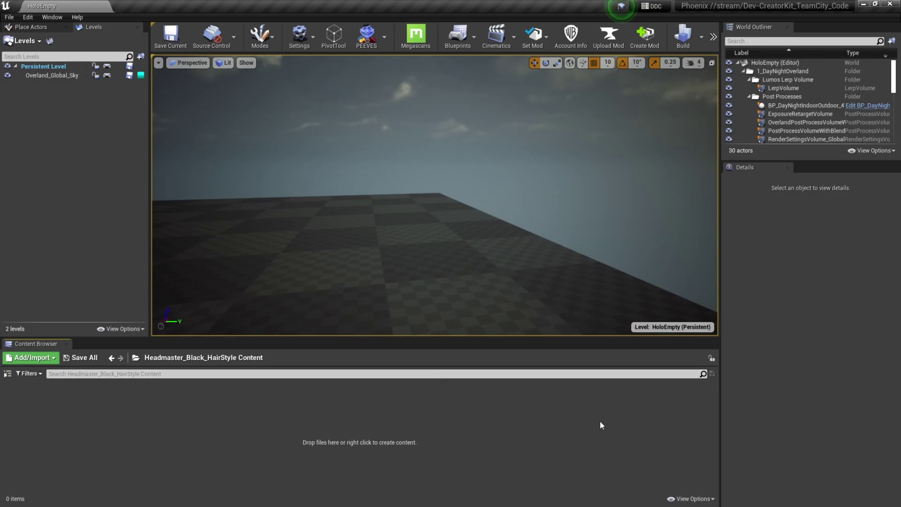
Adjust the asset browser view options and load the CharacterCreator map from CustomizableCharacter Content.
left_click(693, 499)
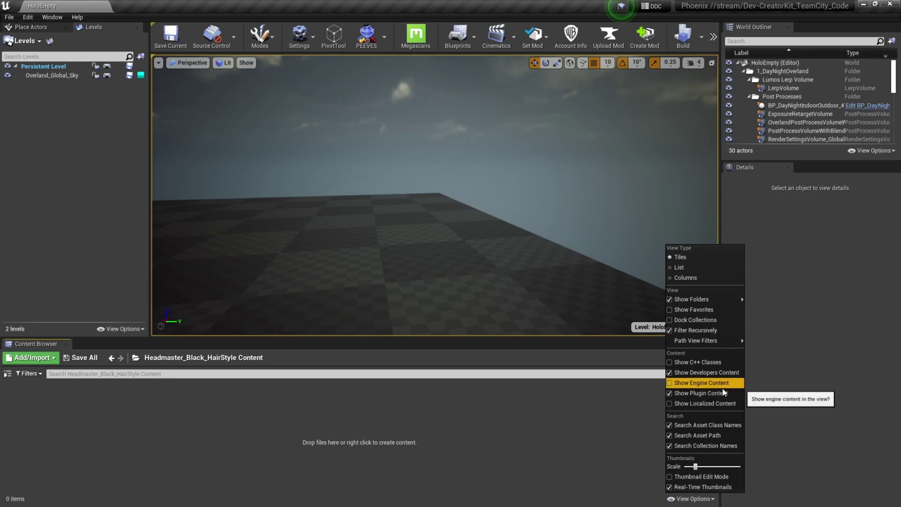
left_click(170, 452)
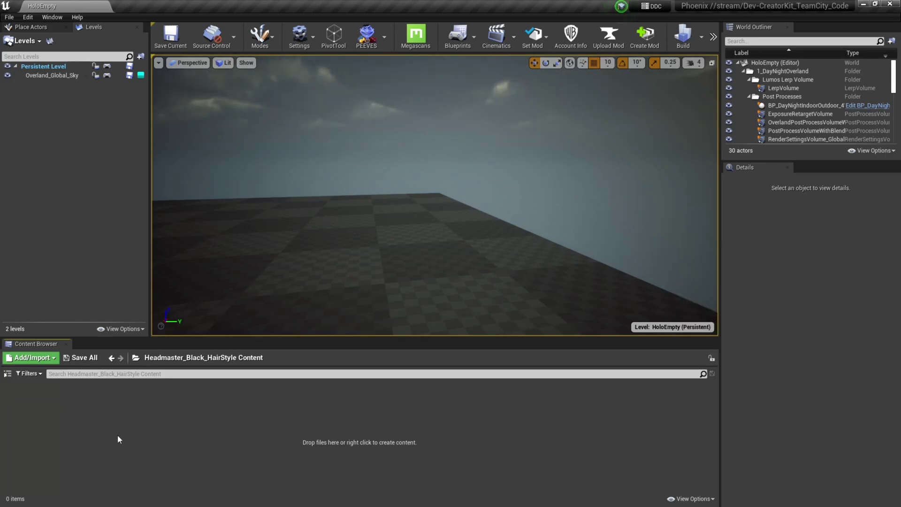
left_click(135, 359)
scroll(195, 269, "up", 3)
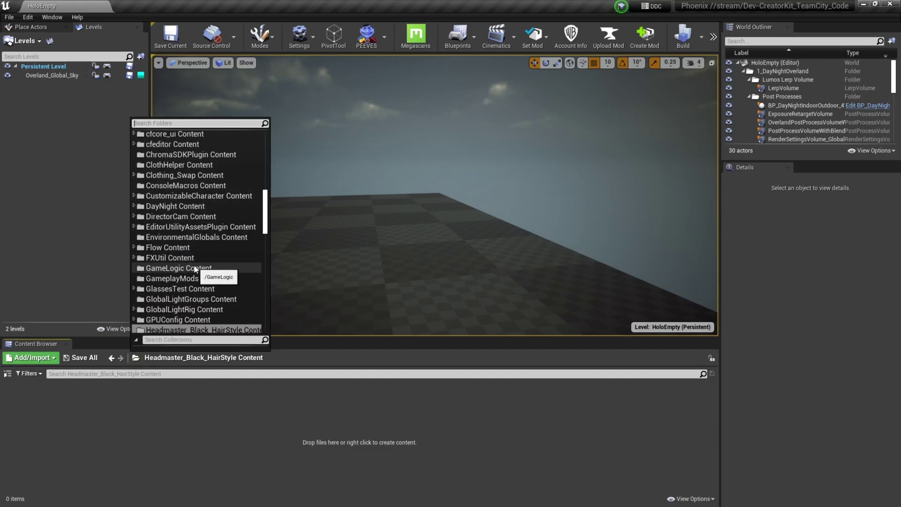
left_click(209, 195)
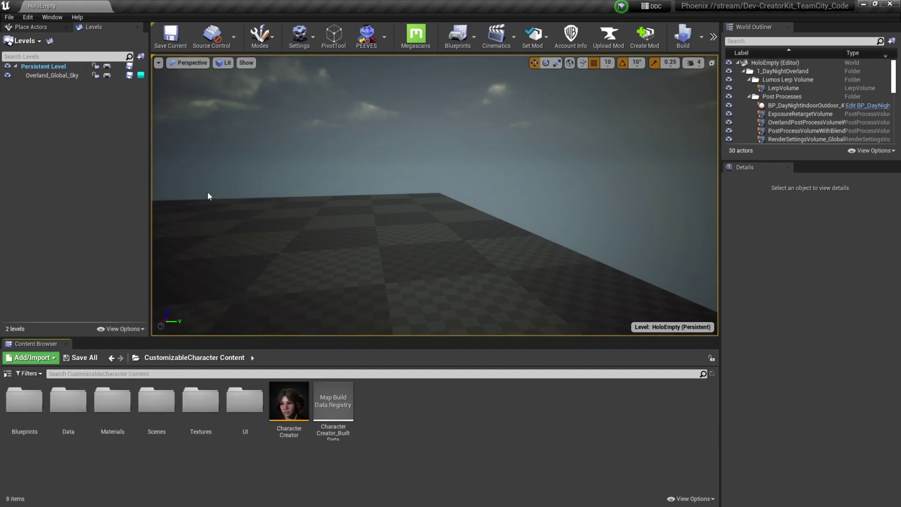
left_click(288, 406)
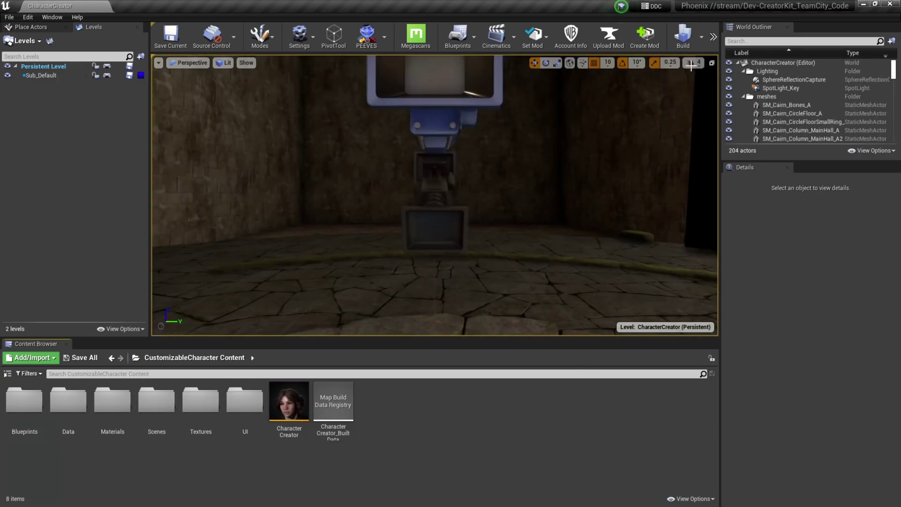
left_click(714, 37)
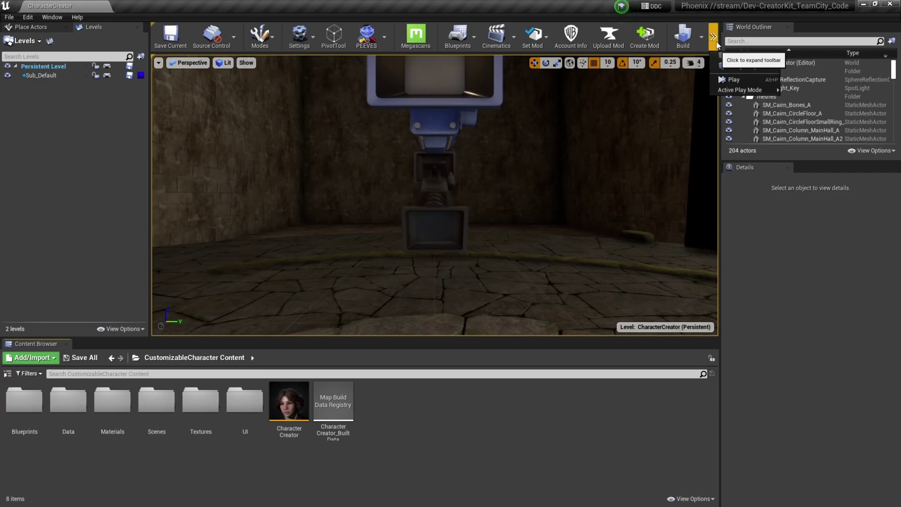
Play the CharacterCreator level full-screen with F11 and set Editor Mode to Avatar Preset.
left_click(722, 80)
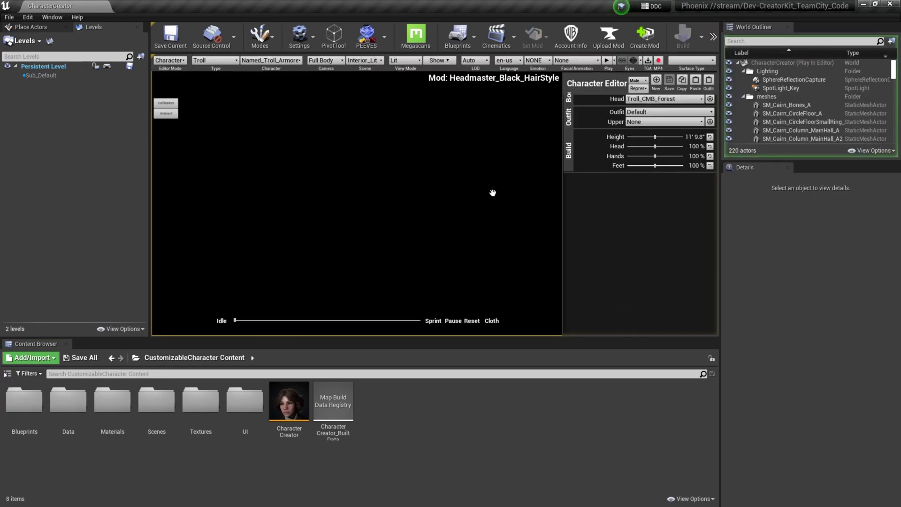
key("F11")
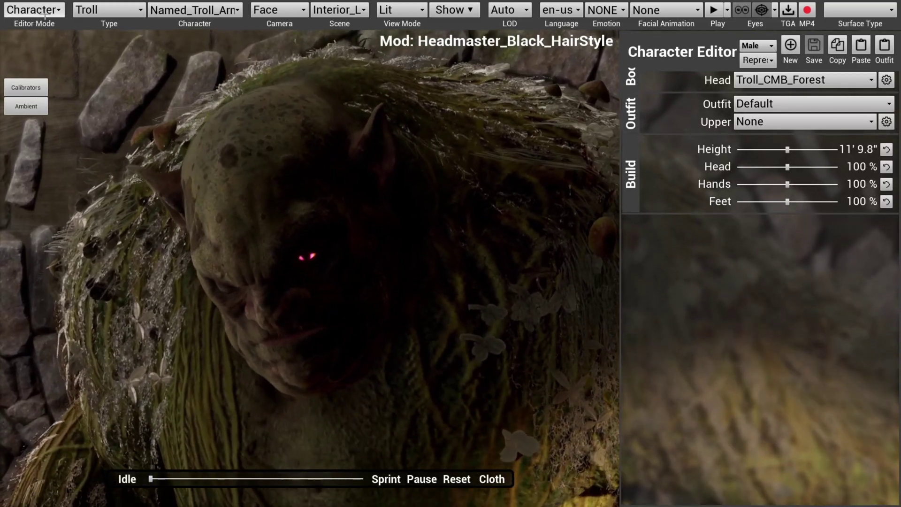
left_click(45, 16)
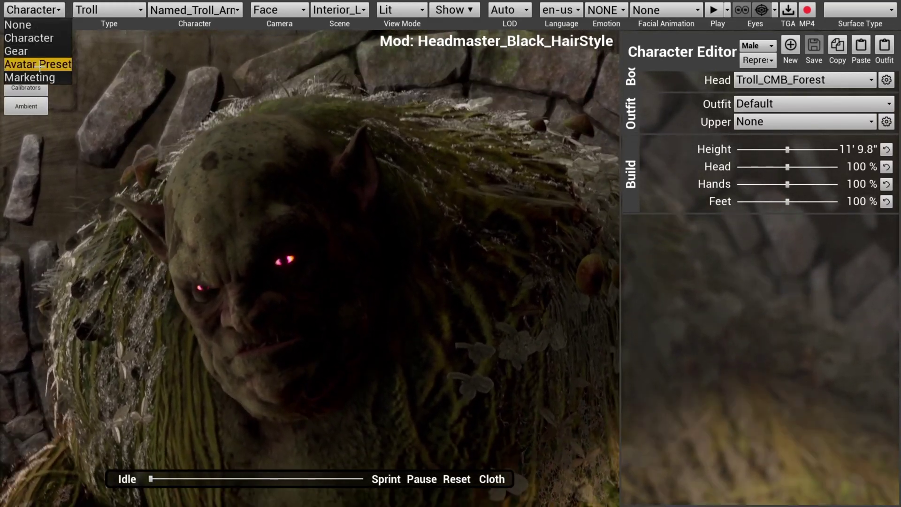
left_click(38, 63)
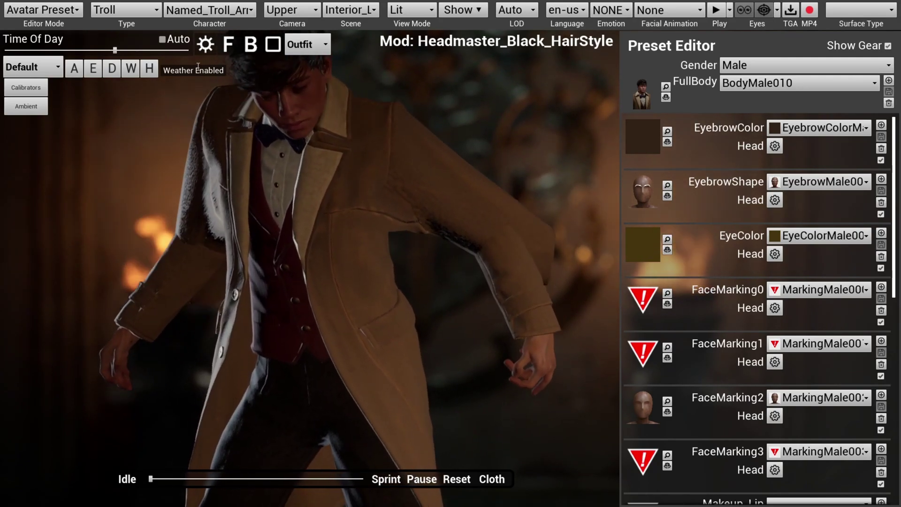
Set the avatar's character Type to Player.
left_click(124, 10)
scroll(141, 90, "up", 5)
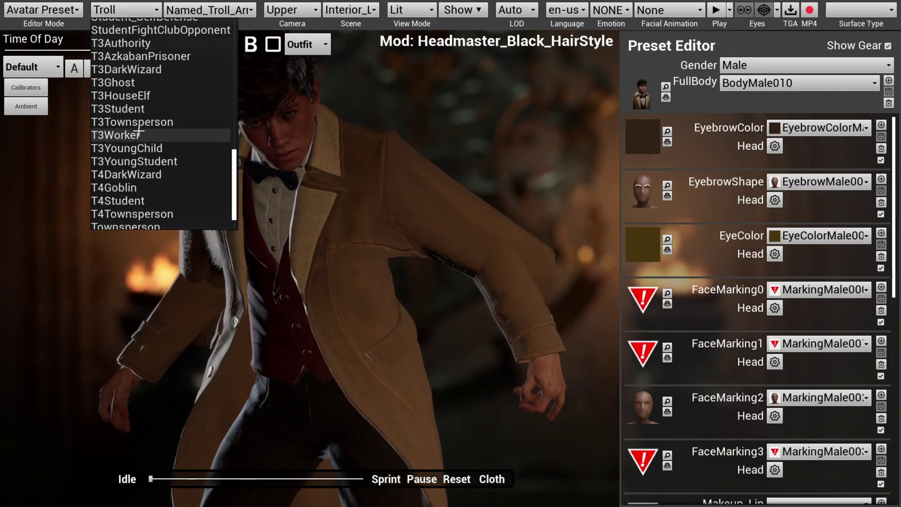
scroll(139, 123, "up", 5)
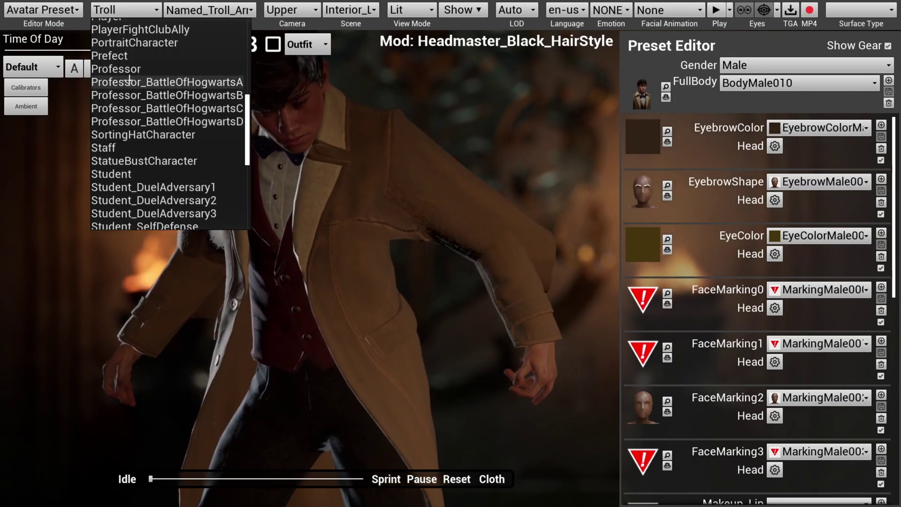
scroll(128, 135, "up", 2)
left_click(117, 44)
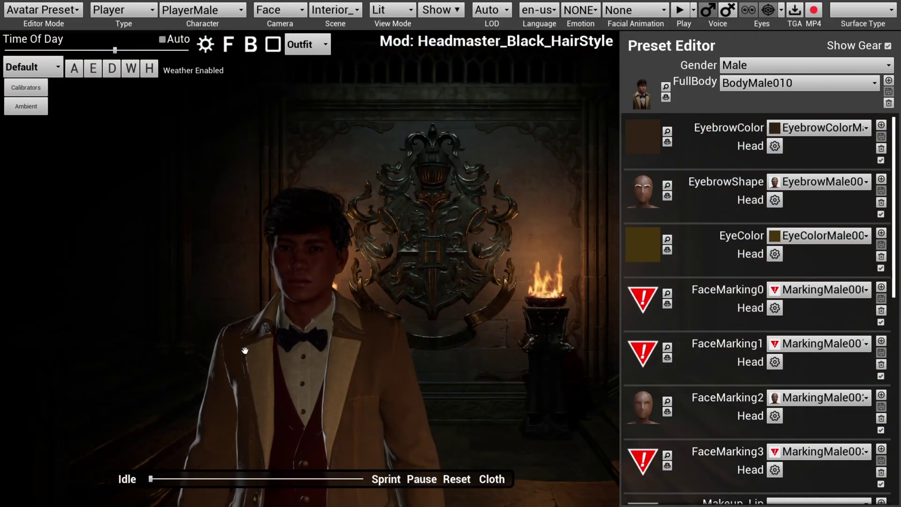
Switch the Scene backdrop to Cinematic, then to Interior_Lit, and review the gender choices.
left_click(335, 10)
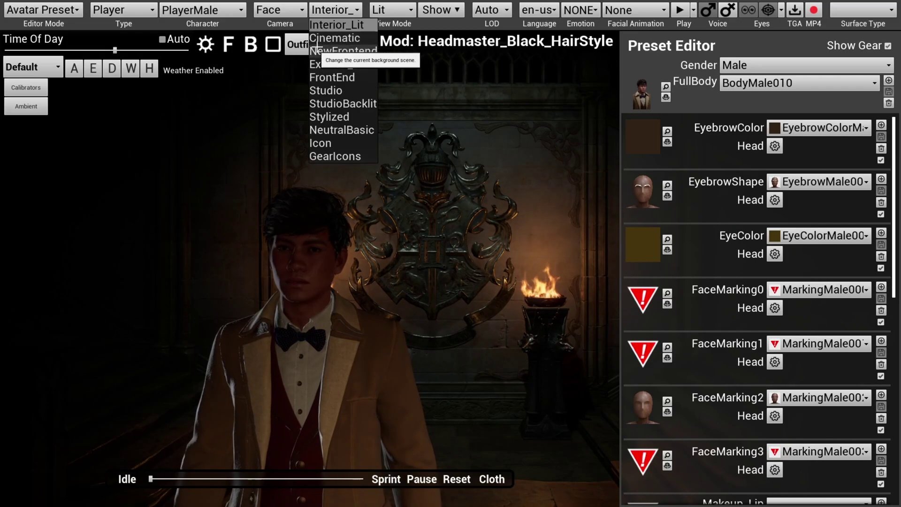
left_click(335, 38)
left_click(334, 10)
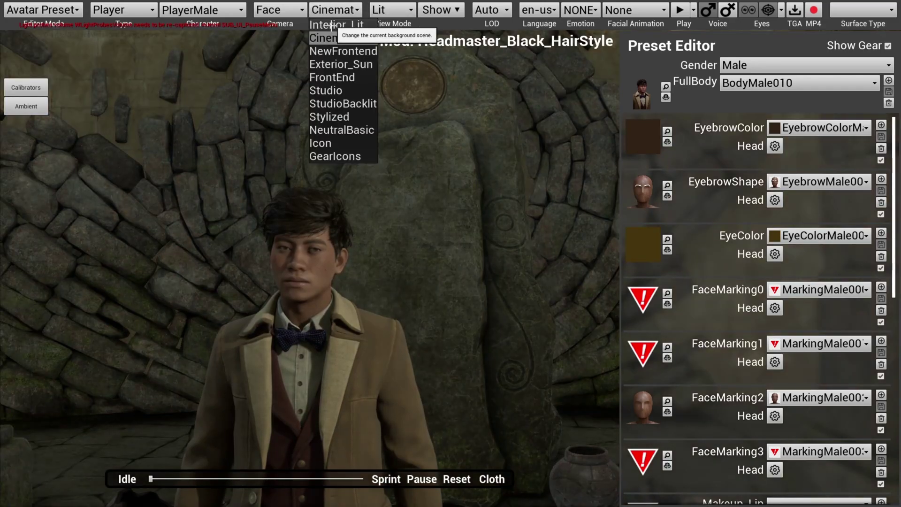
left_click(331, 25)
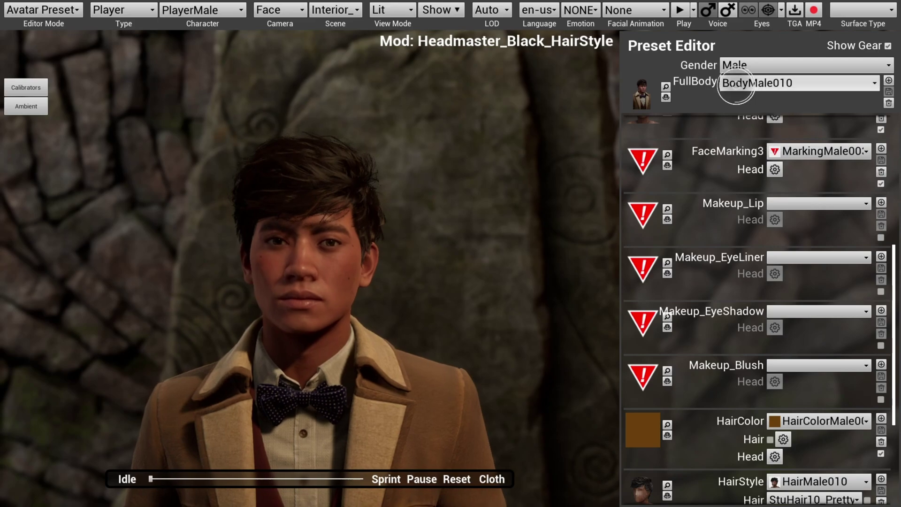
left_click(744, 66)
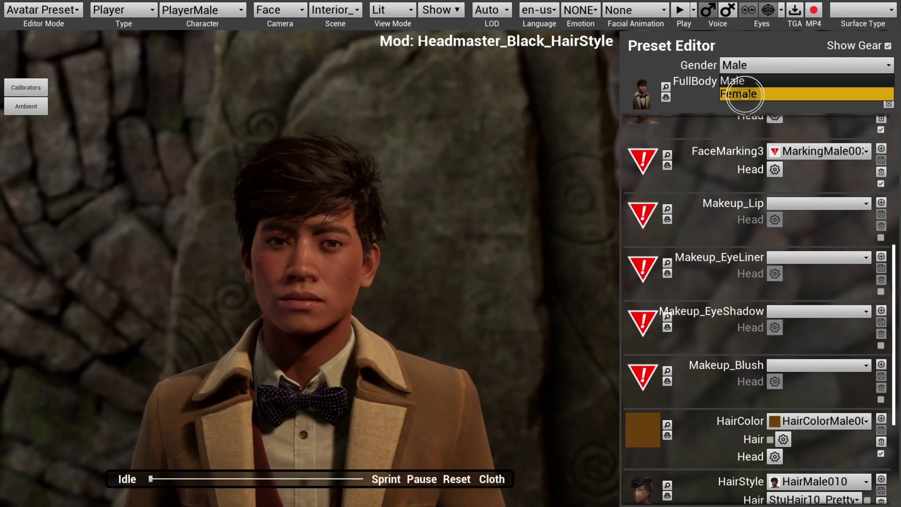
Add a HairStyle preset from the current hair, named WFM_Hairstyle_01.
scroll(838, 174, "up", 5)
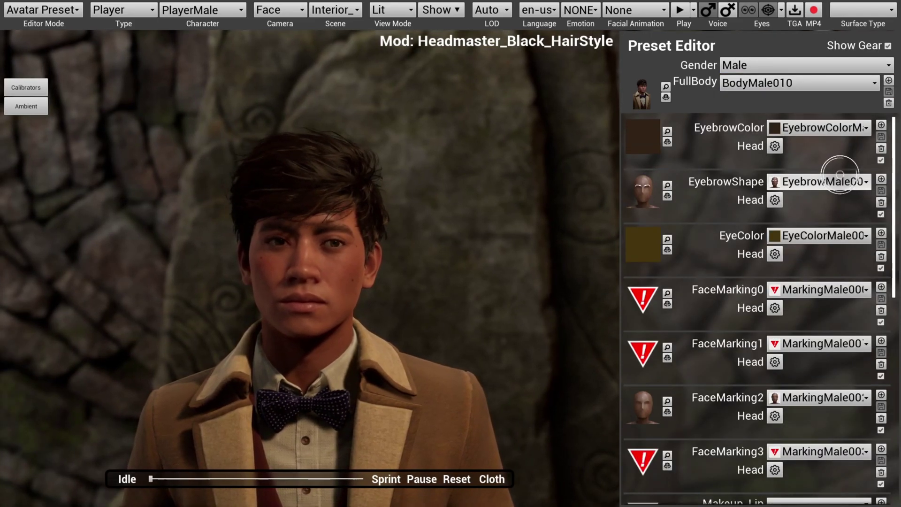
scroll(839, 182, "down", 2)
scroll(839, 183, "down", 6)
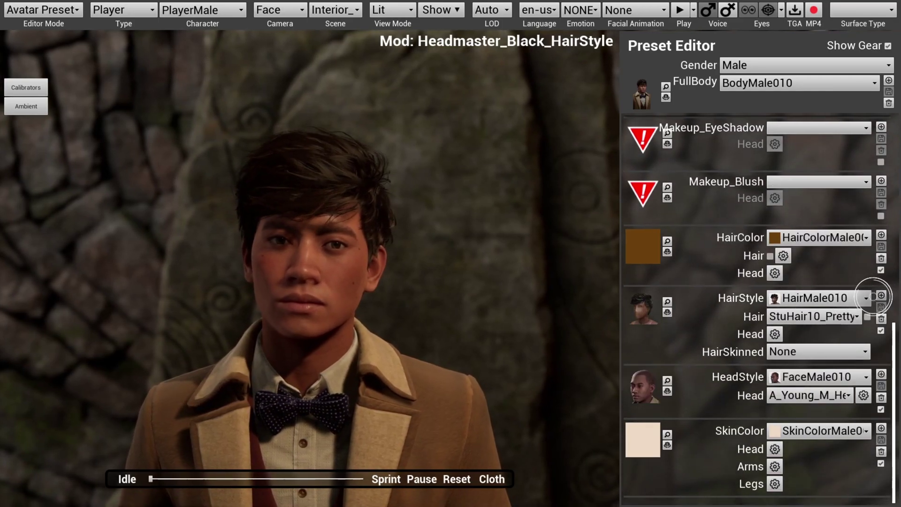
left_click(881, 296)
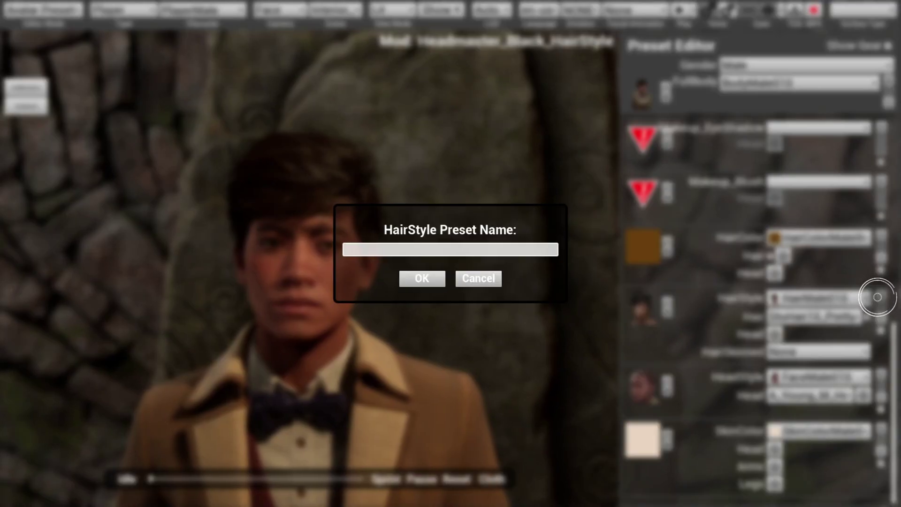
type("WFM_Hairstyle_01")
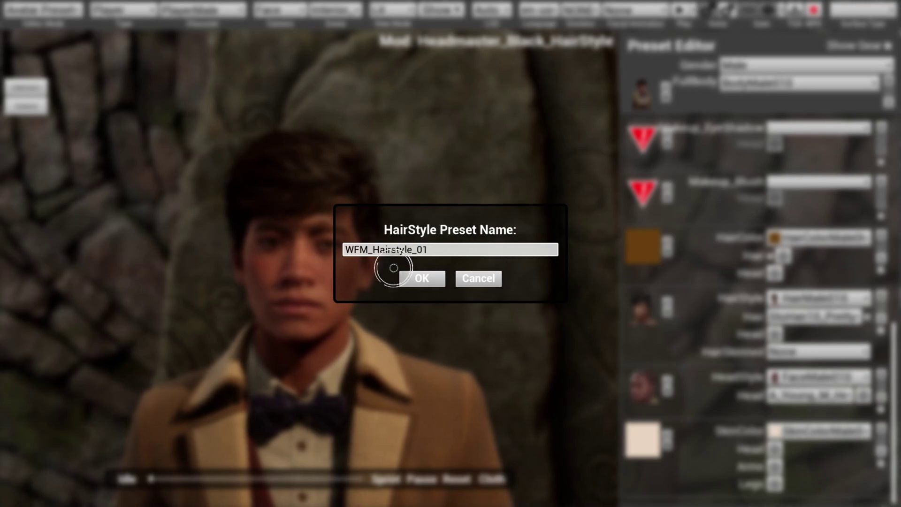
left_click(416, 282)
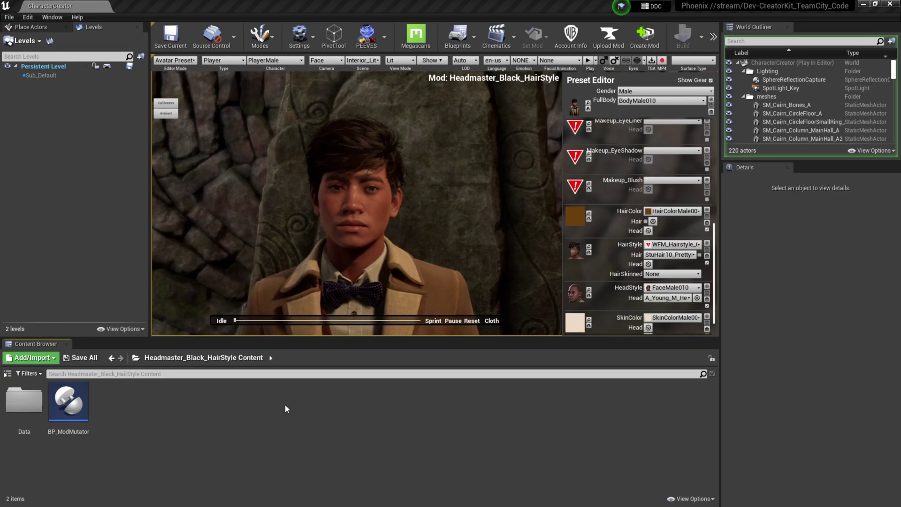
Open the DA_WFM_Hairstyle_01 preset from Data > AvatarPresets > HAIRSTYLE.
double_click(10, 421)
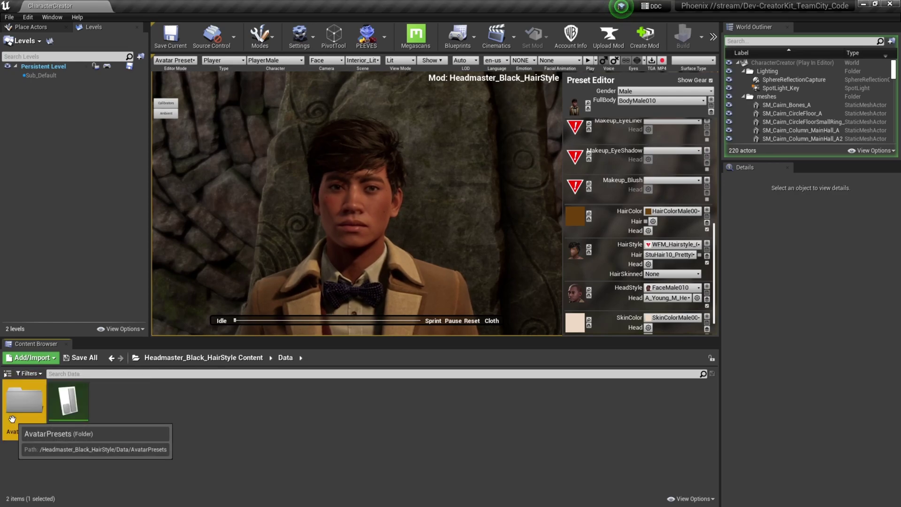
double_click(13, 419)
double_click(12, 419)
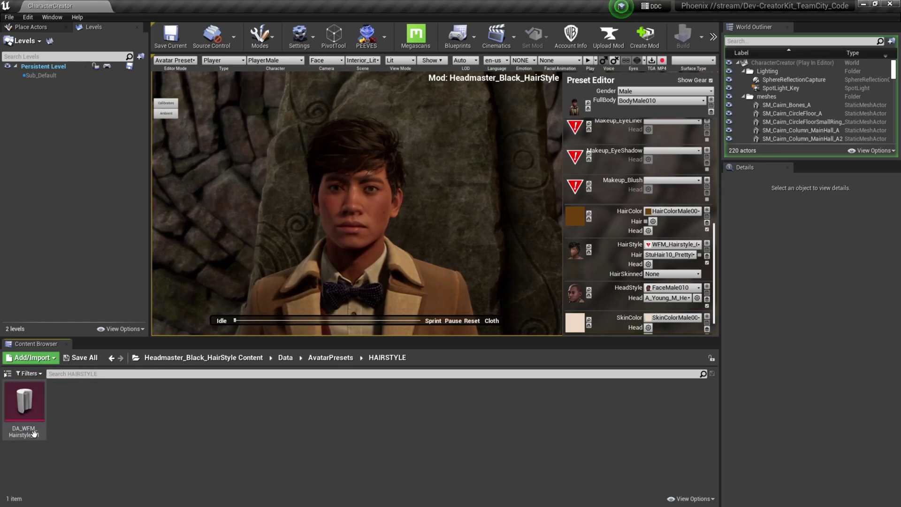
double_click(36, 419)
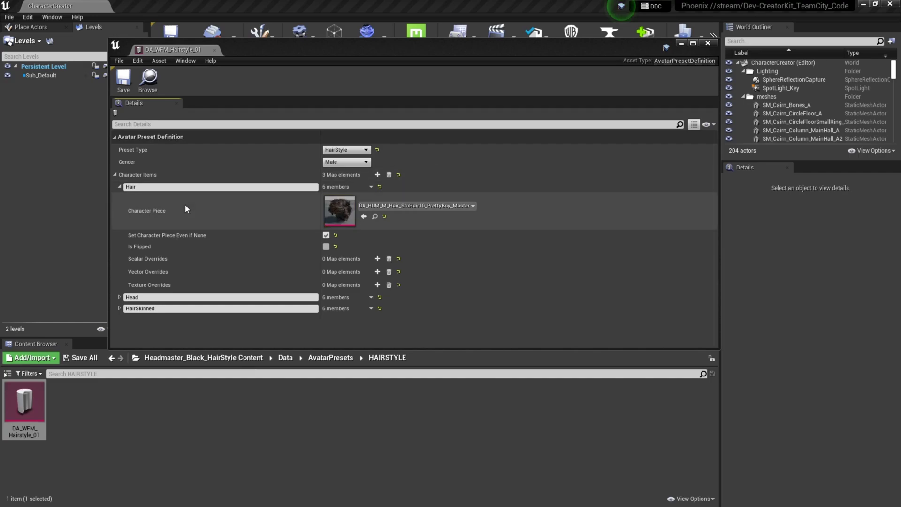
Copy a reference to the StuHair10 hair character piece and return to HAIRSTYLE.
left_click(378, 218)
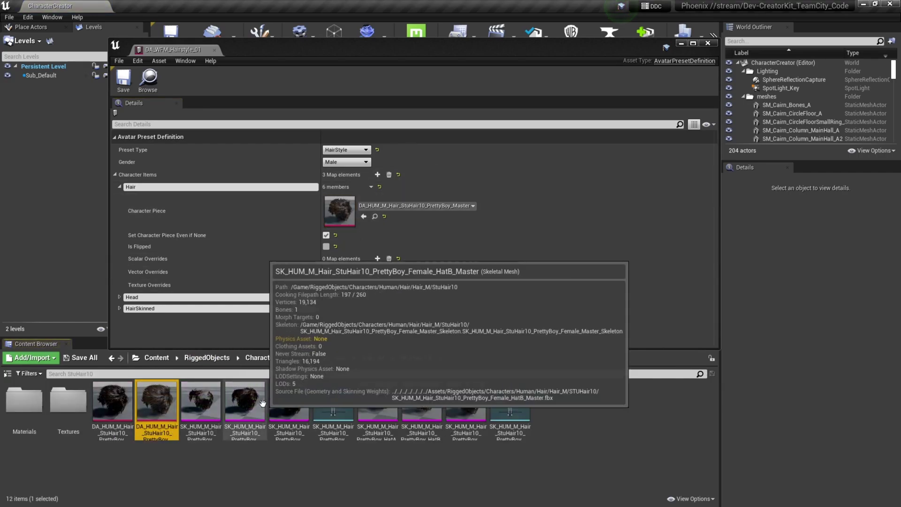
right_click(161, 407)
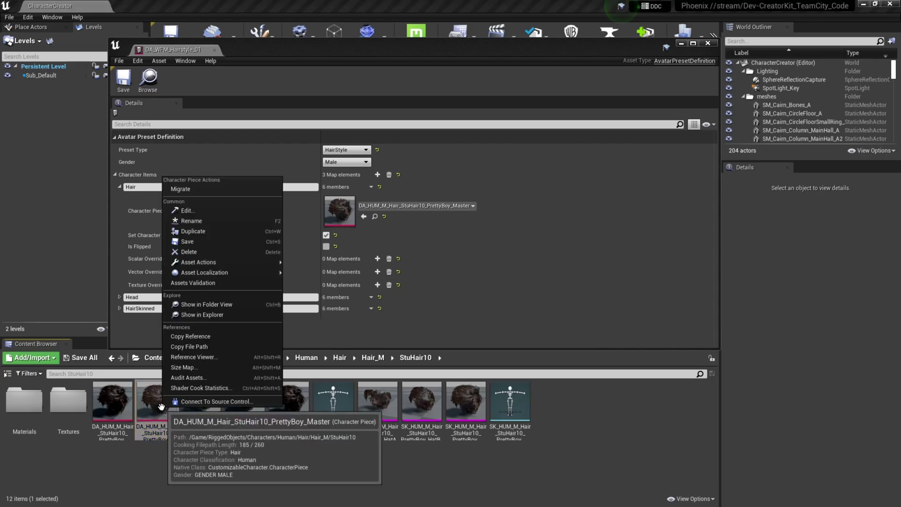
left_click(221, 338)
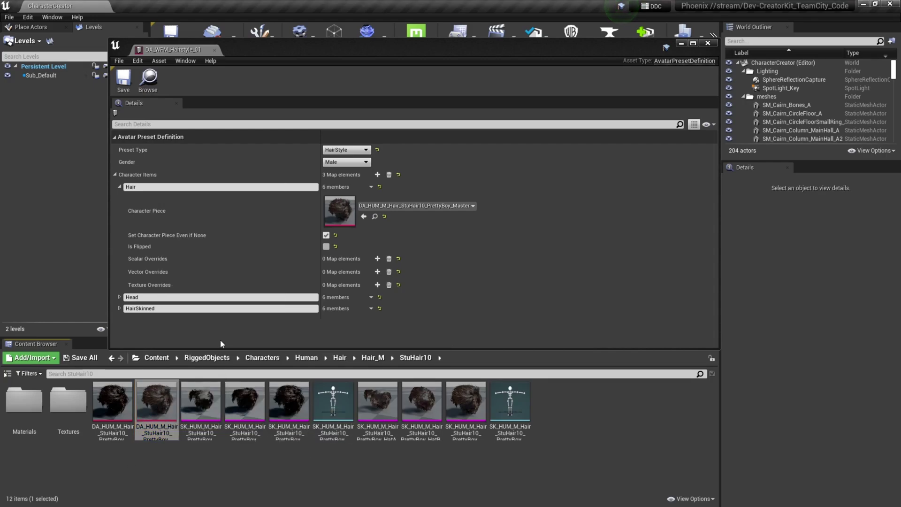
left_click(111, 359)
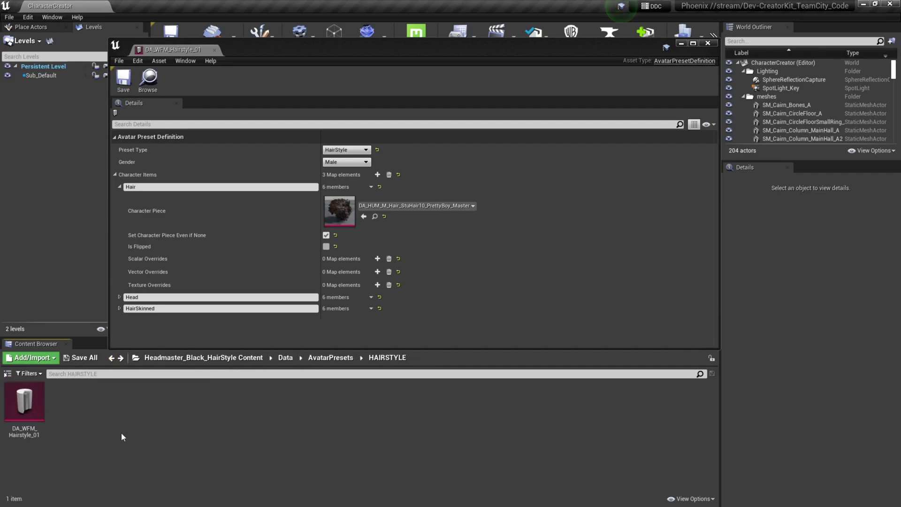
Paste a copy of the StuHair10 hair piece into the HAIRSTYLE folder.
key("ctrl+v")
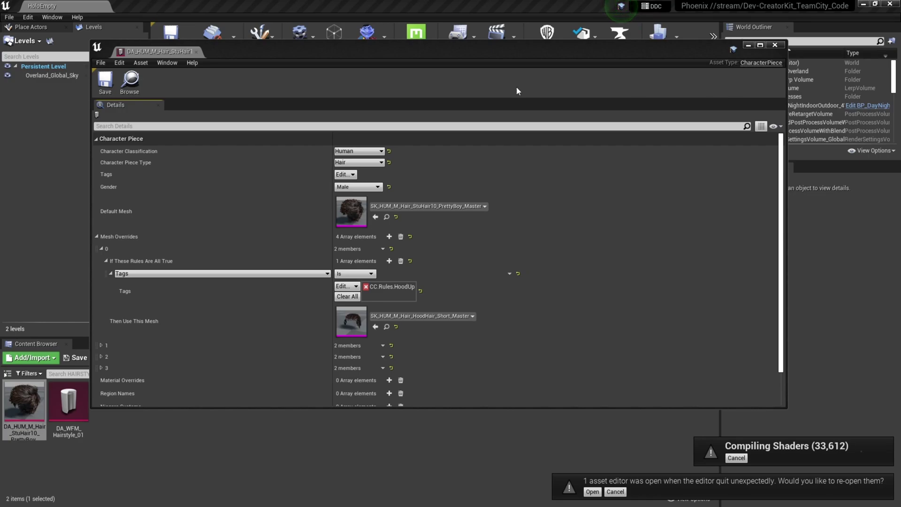
scroll(227, 287, "down", 2)
scroll(224, 278, "up", 2)
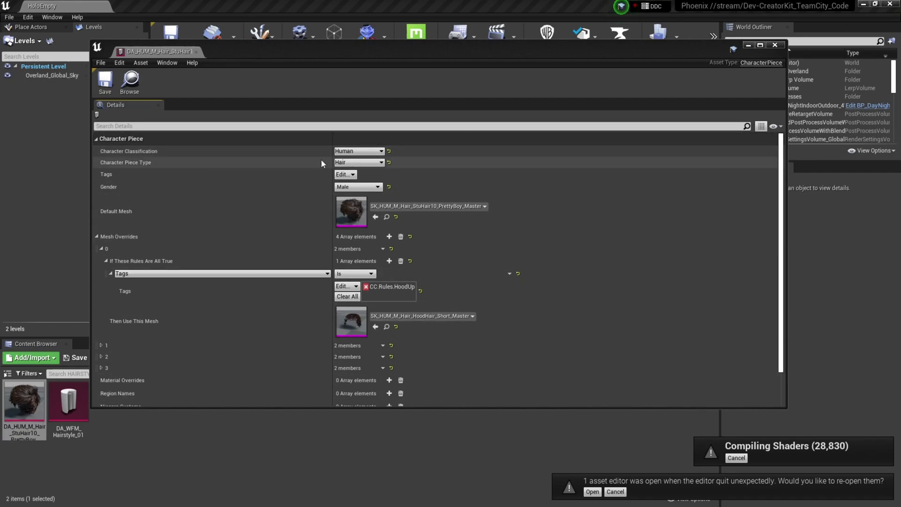
Confirm the copy keeps Classification Human, Piece Type Hair and Gender Male, then return to ProHair05.
left_click(356, 152)
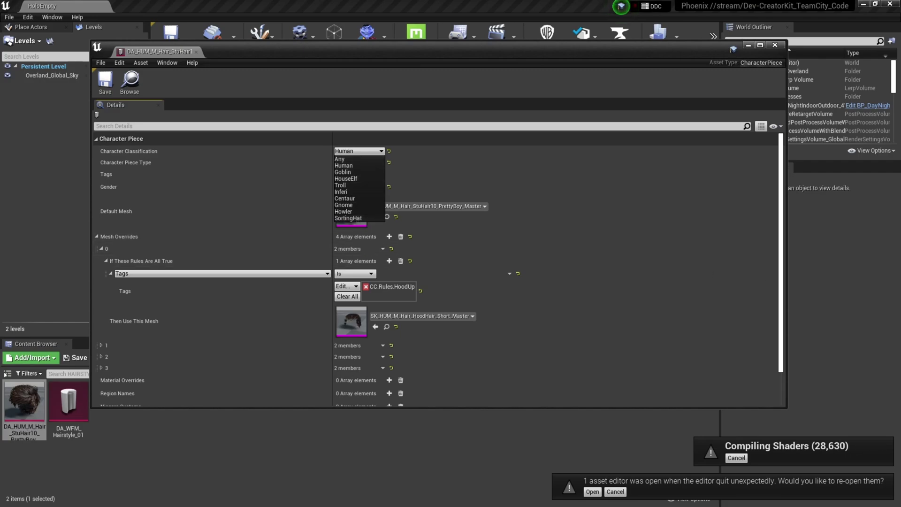
left_click(104, 164)
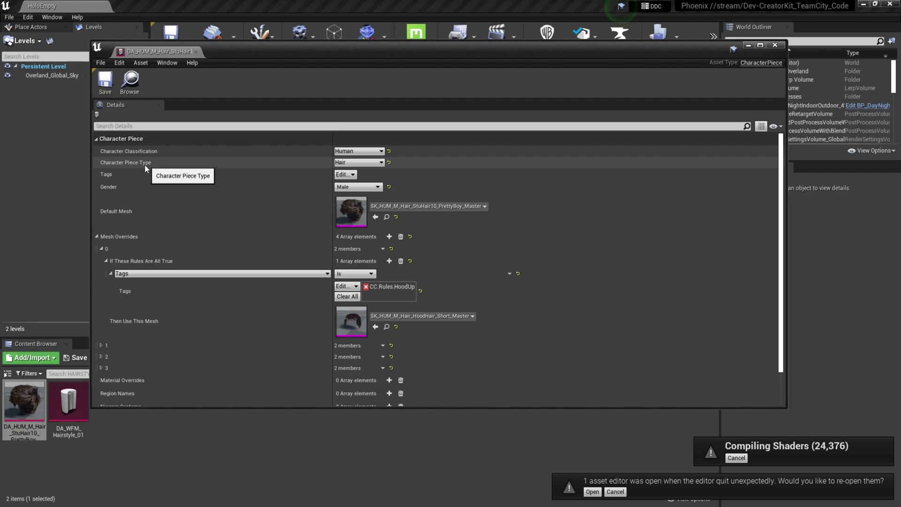
left_click(367, 163)
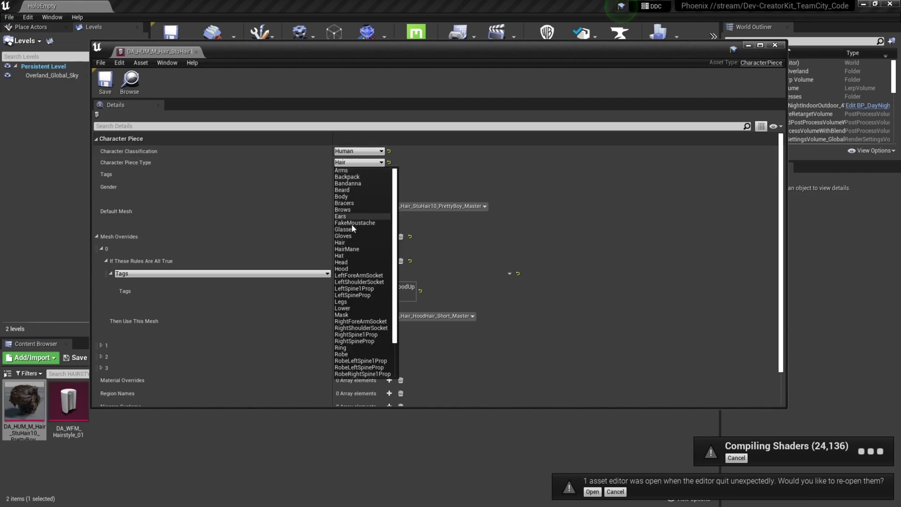
scroll(353, 230, "down", 3)
scroll(354, 244, "up", 3)
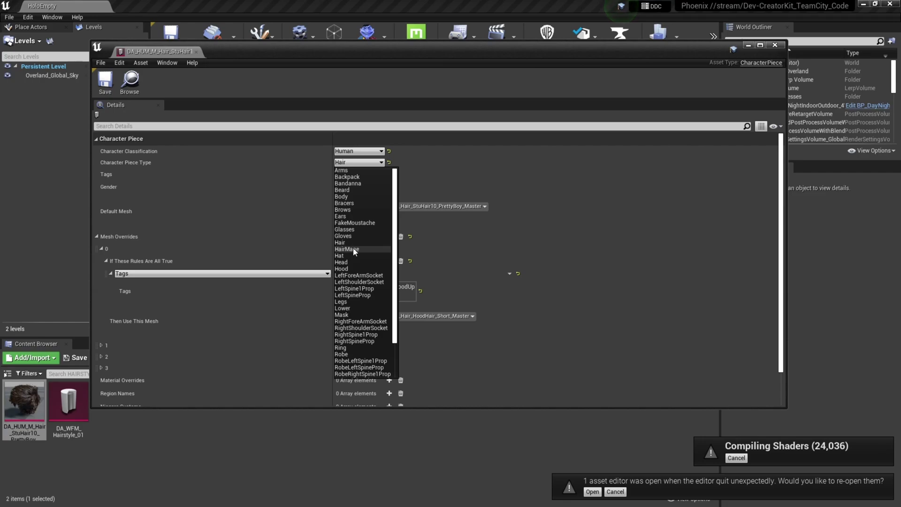
left_click(243, 186)
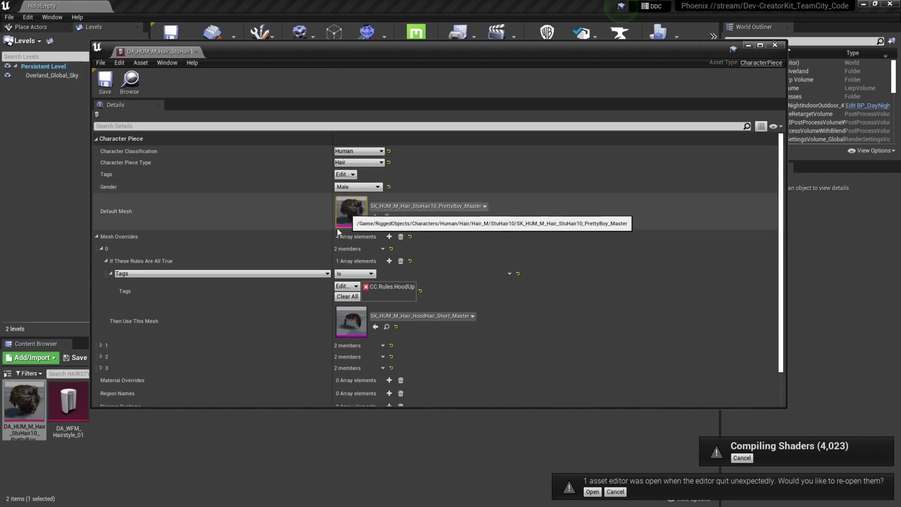
left_click(352, 188)
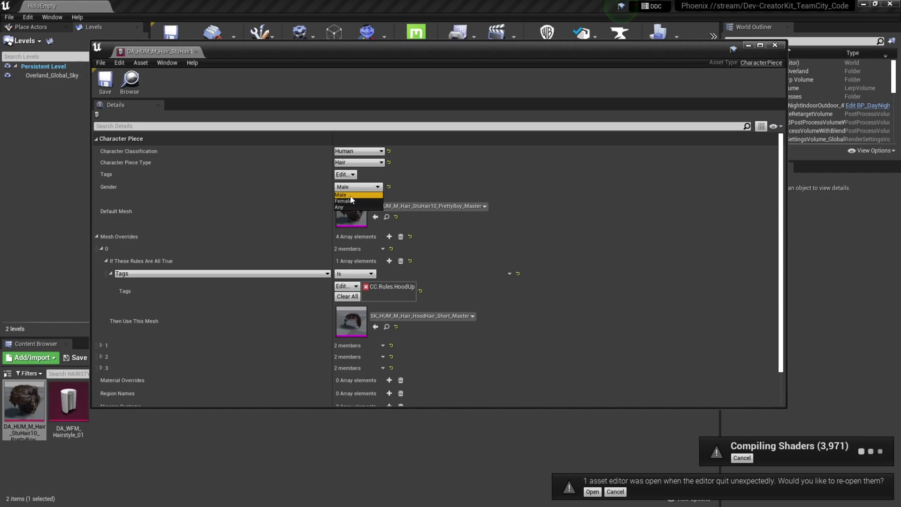
left_click(125, 213)
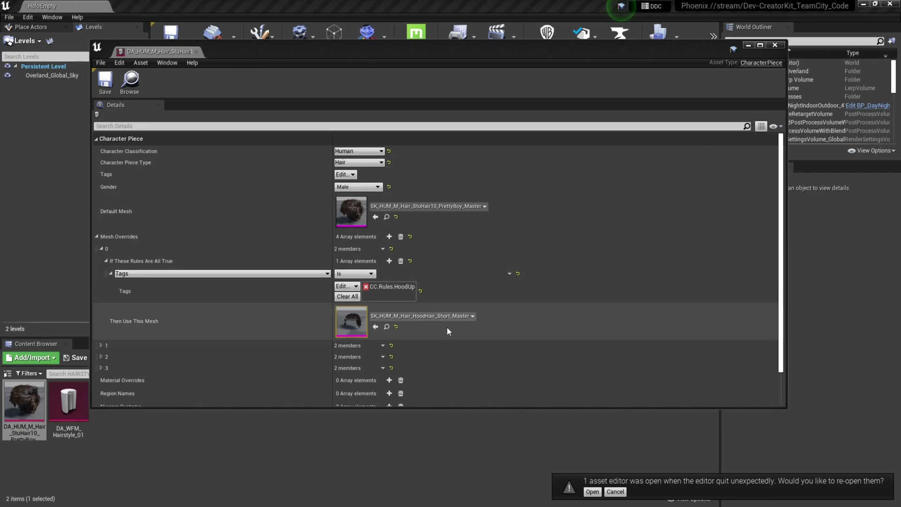
scroll(436, 327, "down", 1)
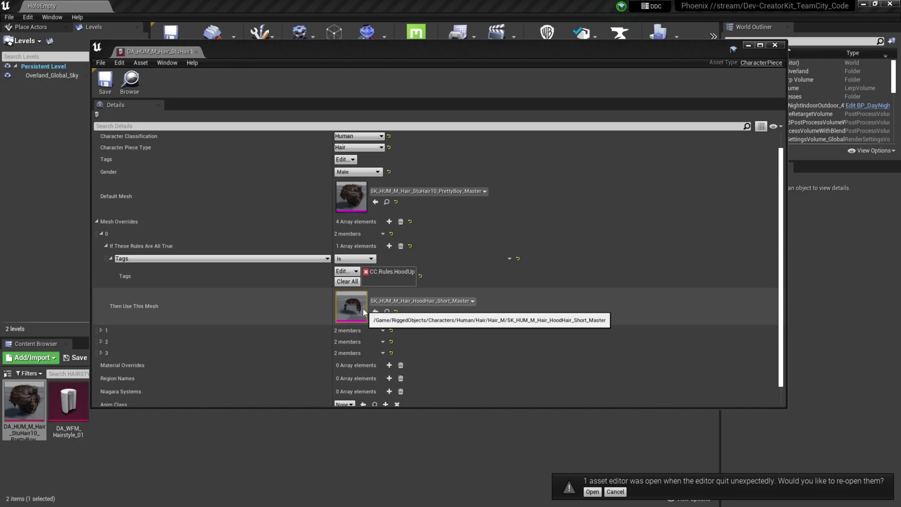
left_click(140, 504)
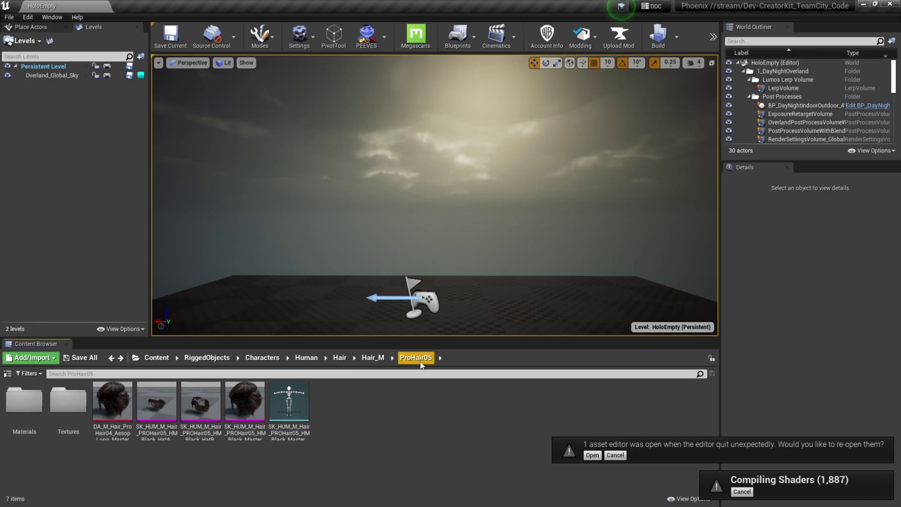
Copy the SK_HUM_M_Hair_PROHair05_HMBlack_Master mesh into the HAIRSTYLE folder.
left_click(245, 413)
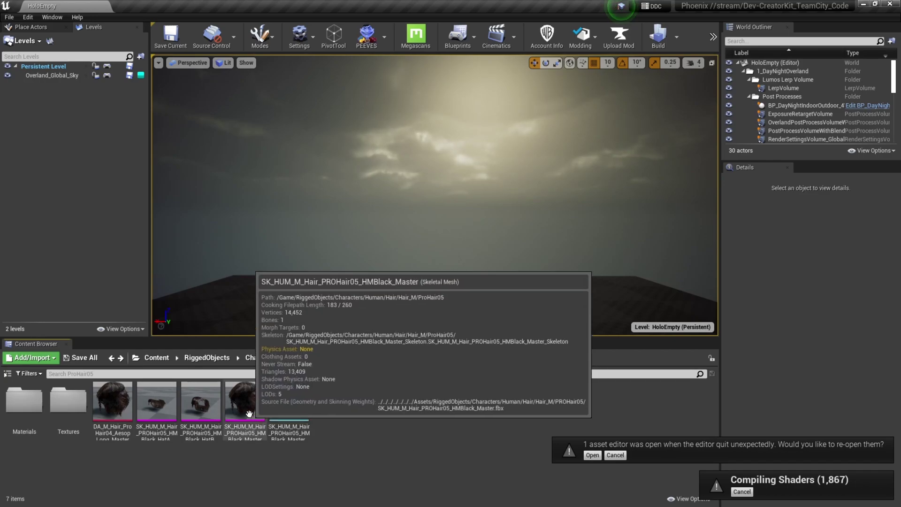
right_click(248, 425)
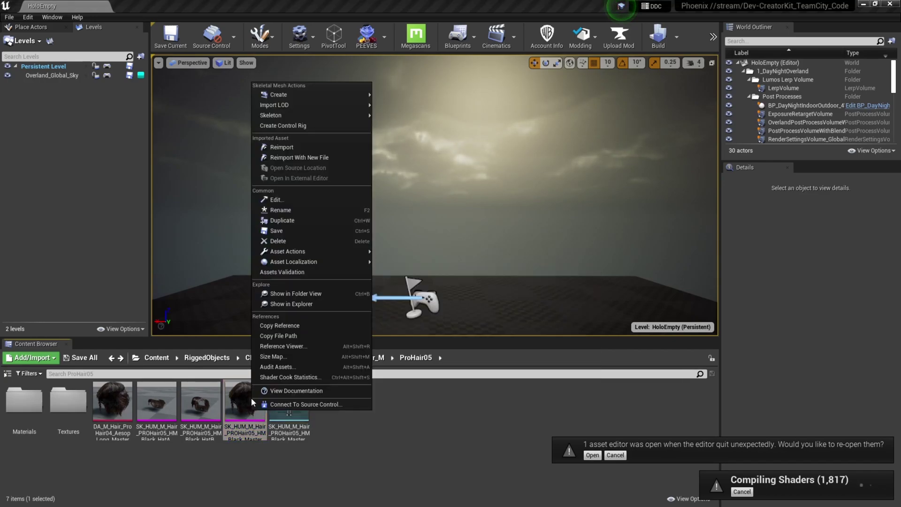
left_click(271, 325)
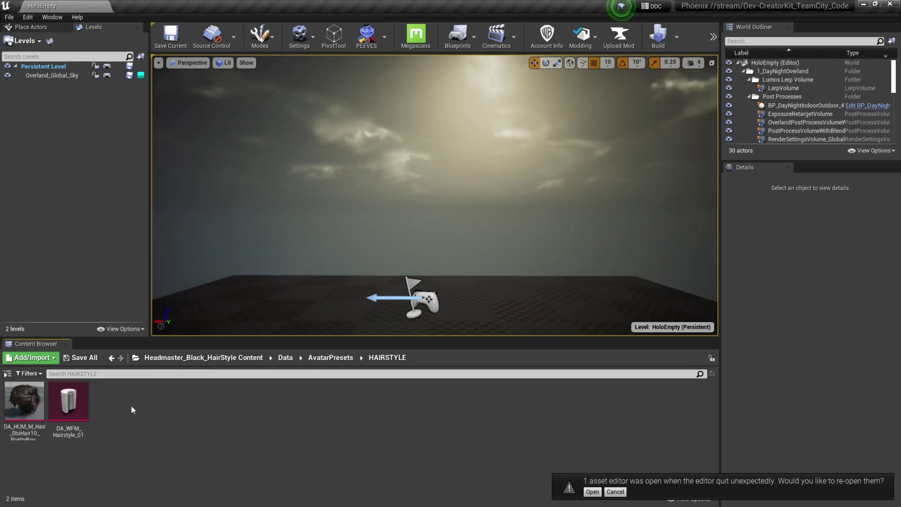
key("ctrl+v")
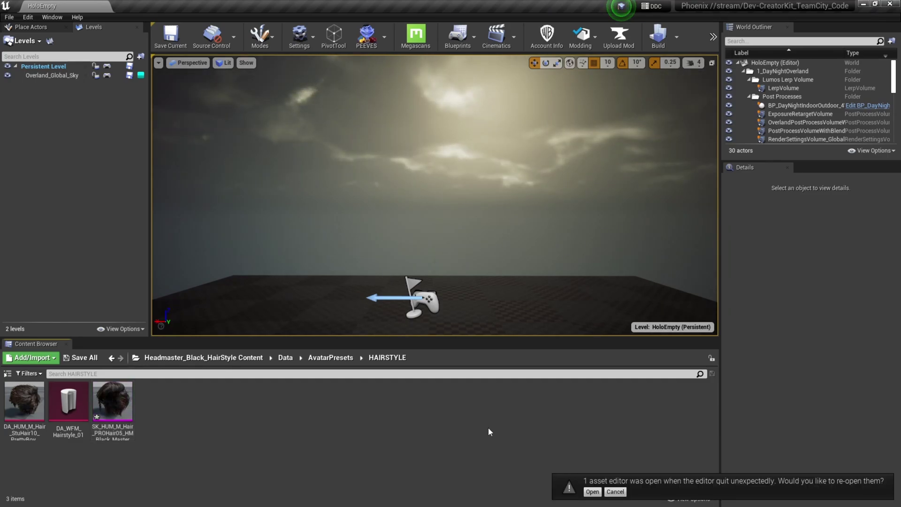
Start an import into HAIRSTYLE with Skeletal Mesh ticked, then close the FBX options.
right_click(187, 415)
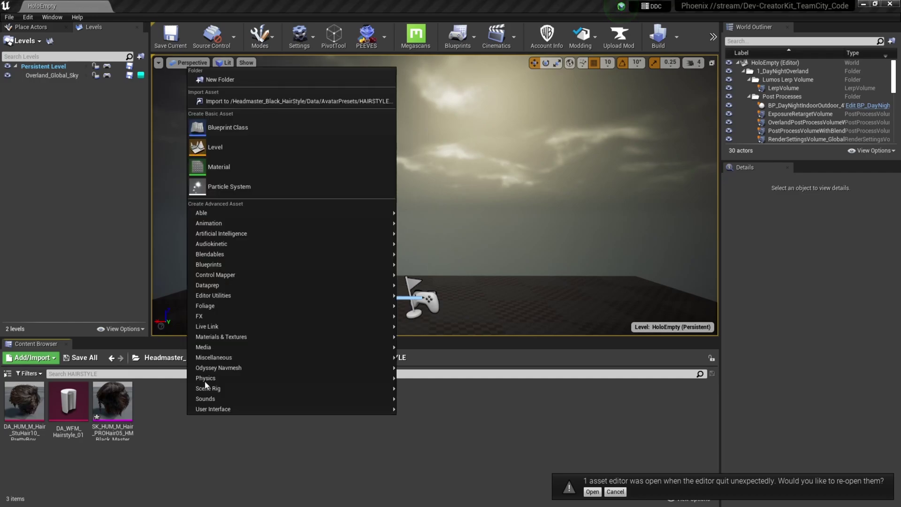
left_click(223, 101)
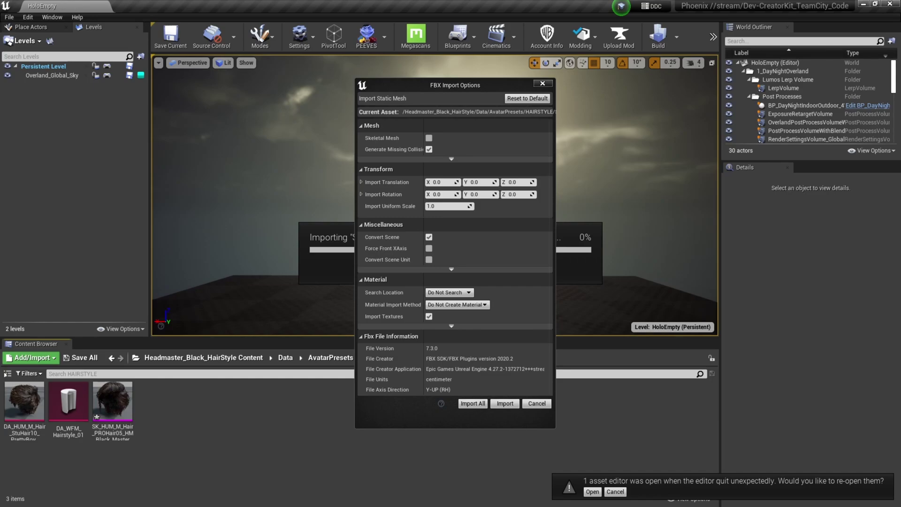
left_click(429, 138)
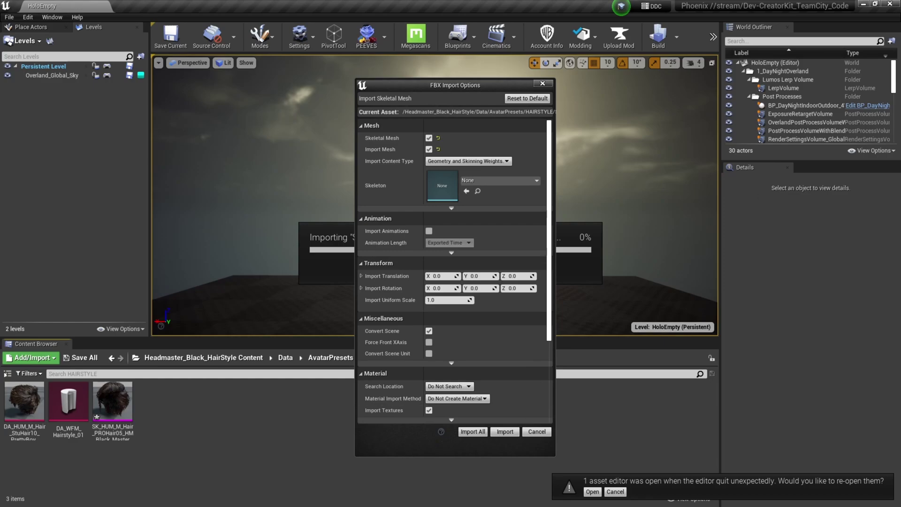
left_click(505, 431)
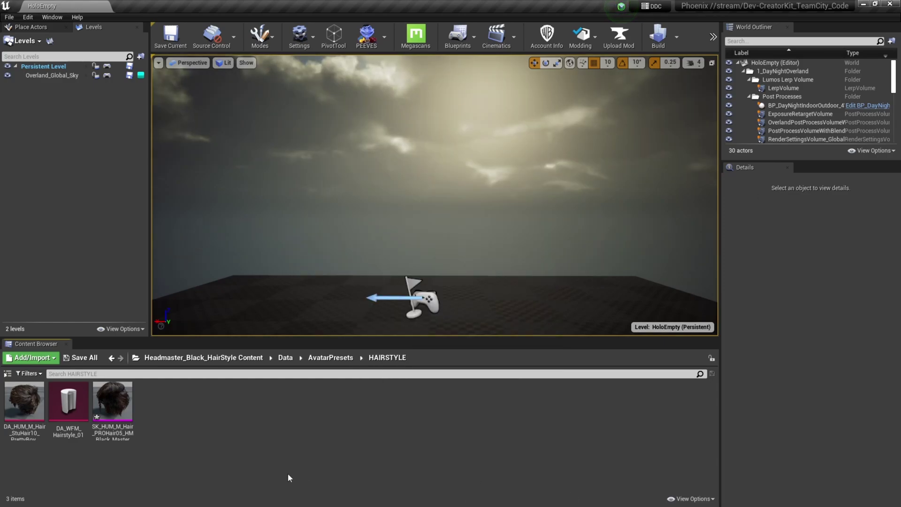
mouse_move(22, 414)
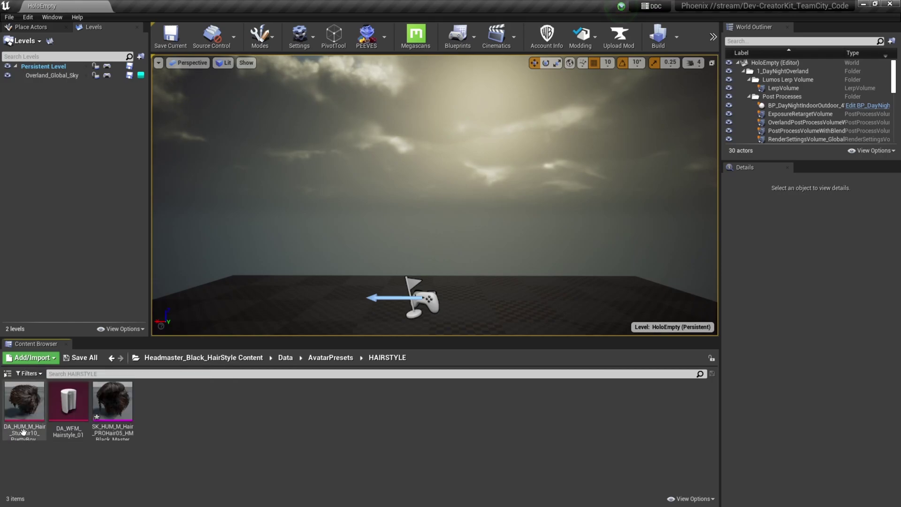
Rename the StuHair10 copy to DA_HeadmasterBlackHairstyle_M and open it in the Character Piece editor.
left_click(23, 412)
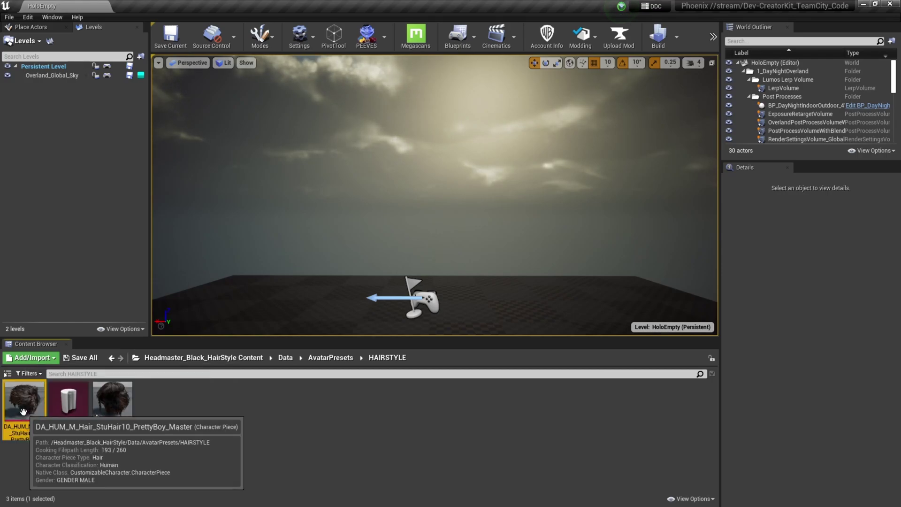
right_click(23, 412)
left_click(70, 226)
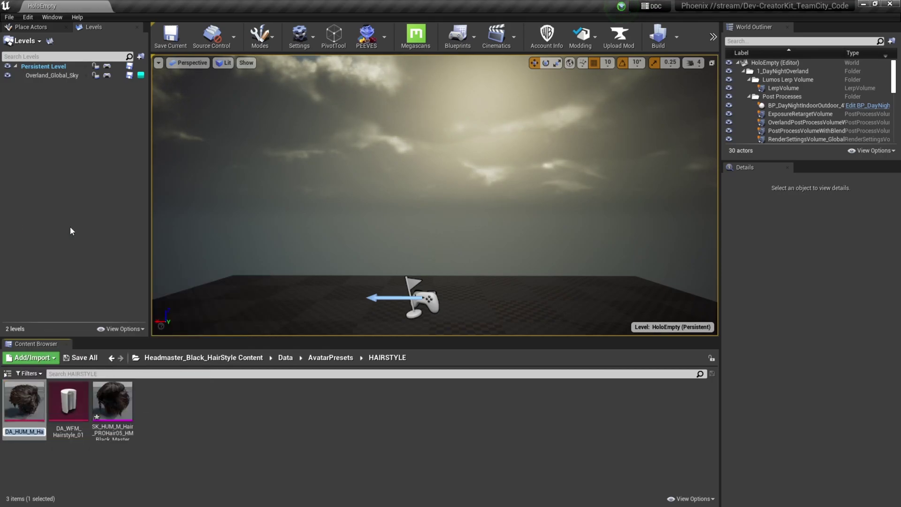
left_click(171, 451)
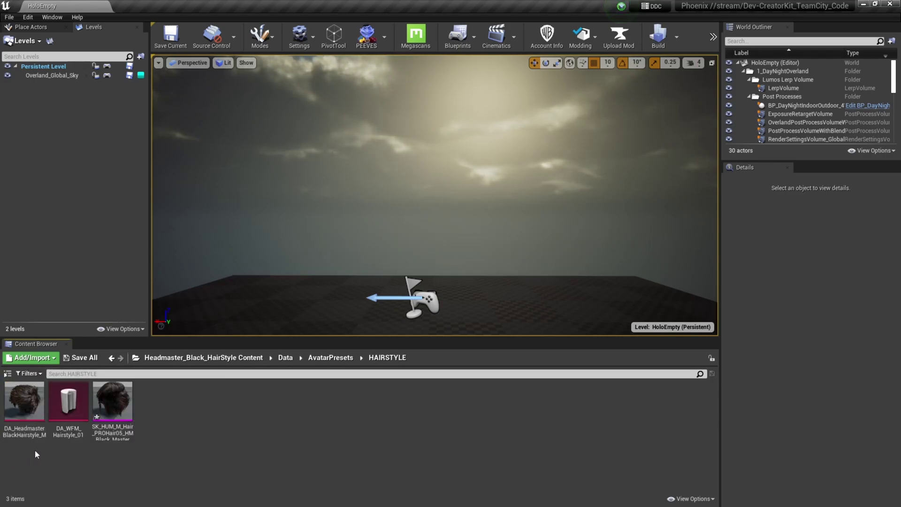
key("Home")
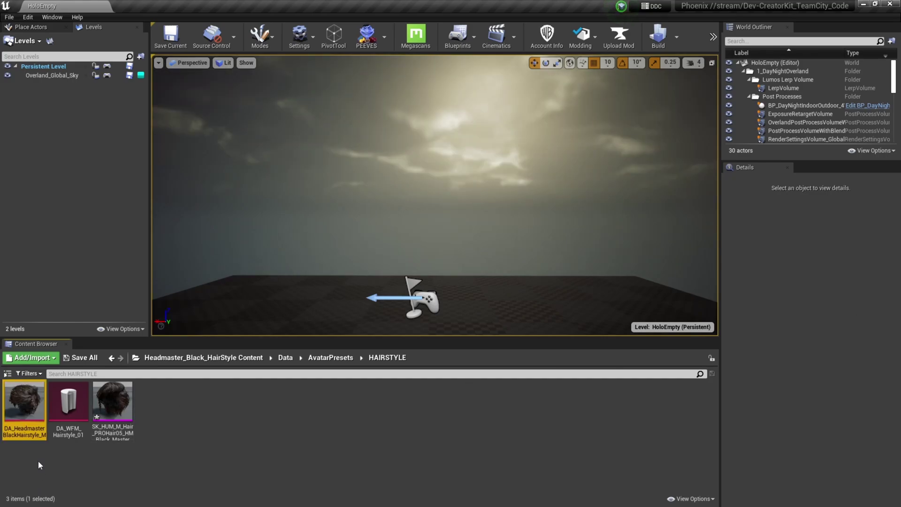
mouse_move(30, 413)
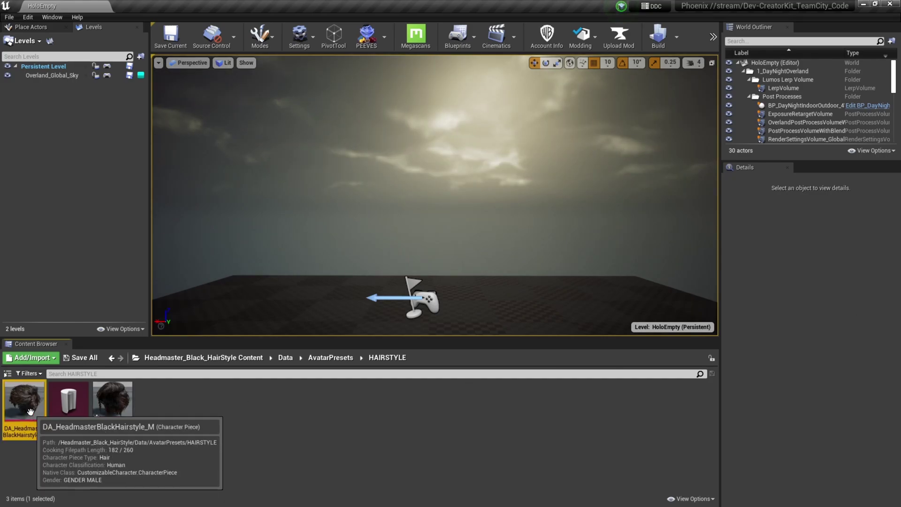
double_click(30, 412)
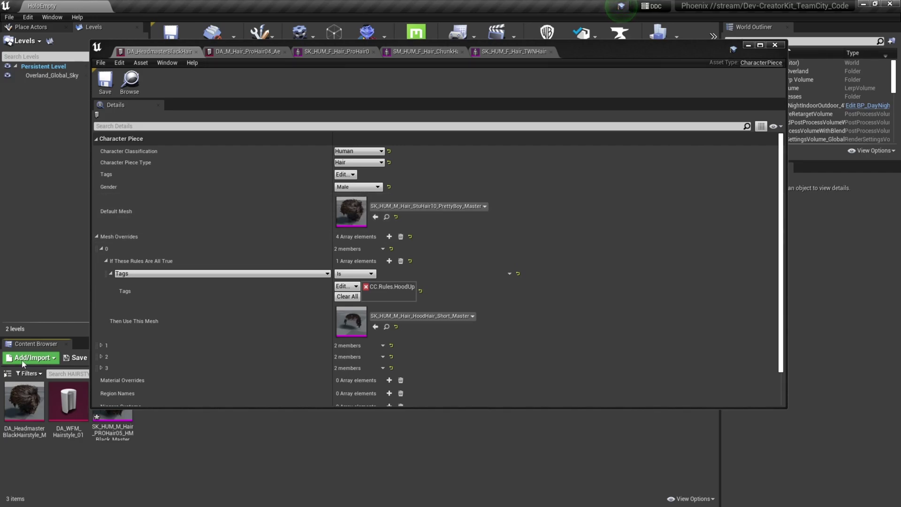
Set the hair piece's Default Mesh to SK_HUM_M_Hair_PROHair05_HMBlack_Master, clear all Mesh Overrides, and save.
left_click(104, 427)
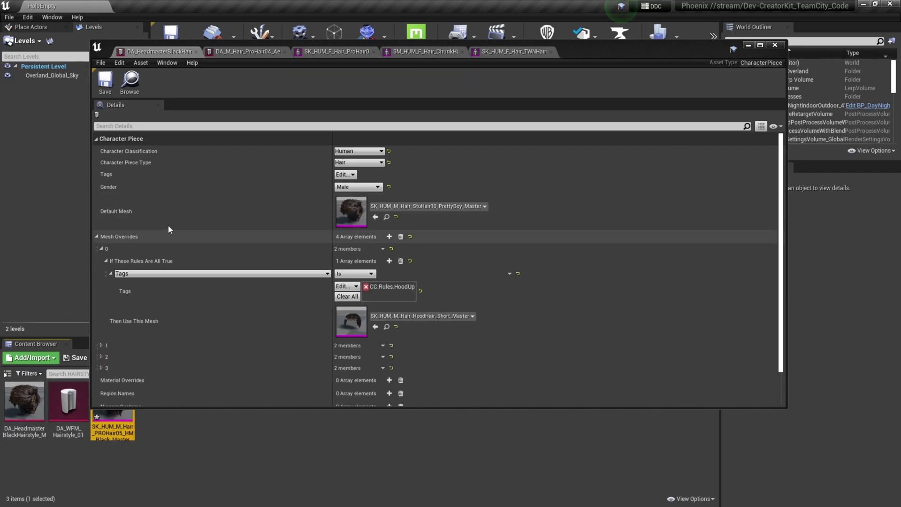
left_click(376, 218)
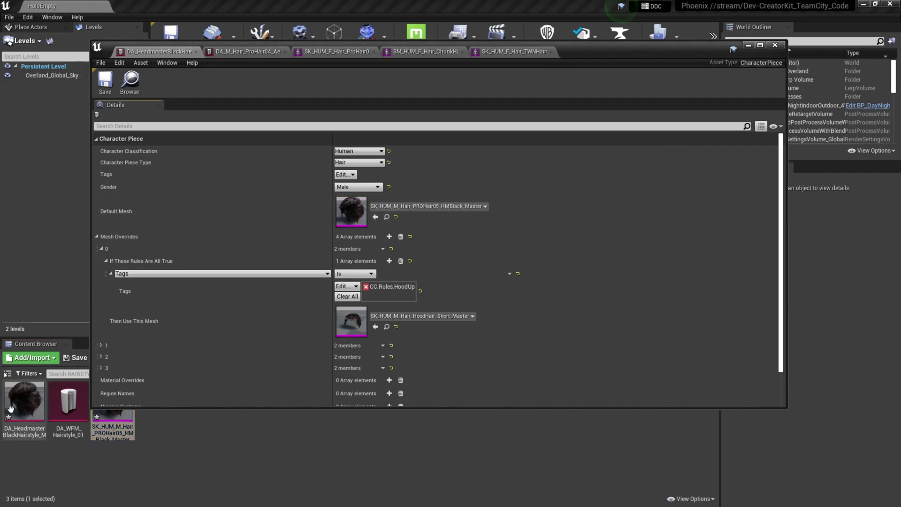
scroll(302, 263, "down", 1)
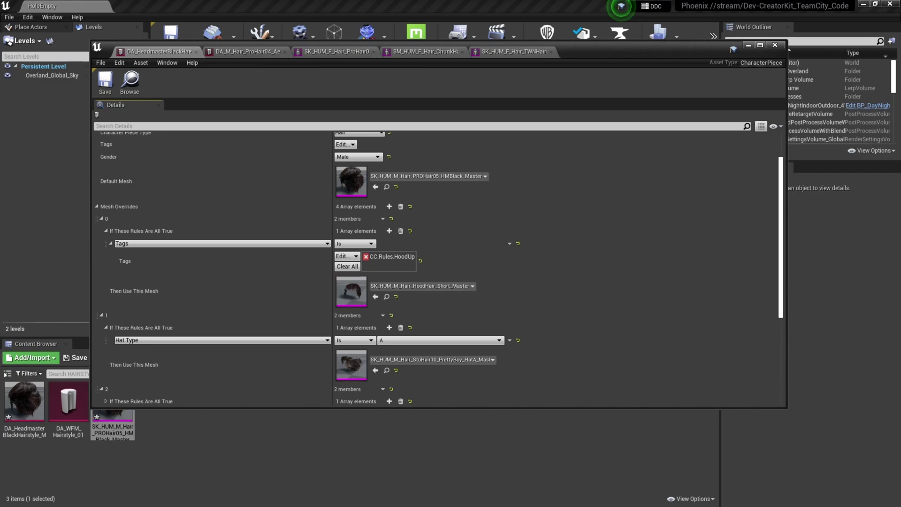
scroll(221, 263, "up", 2)
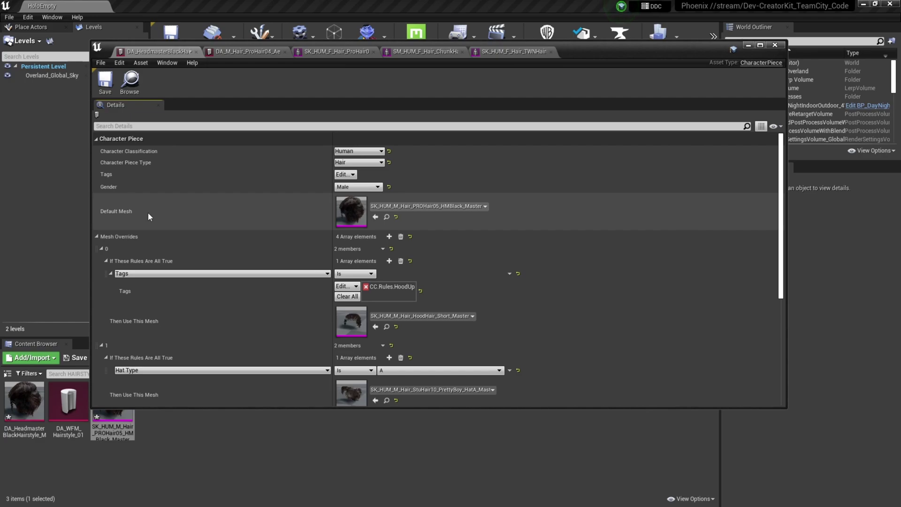
left_click(401, 237)
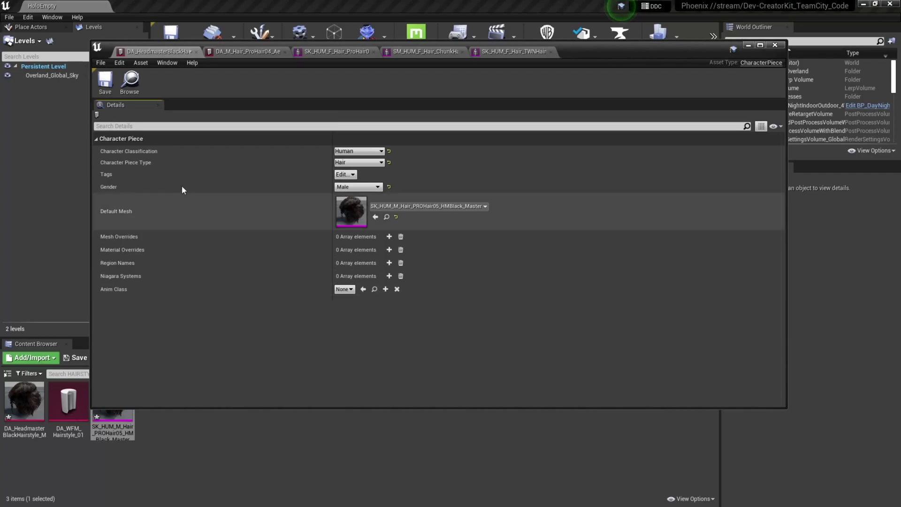
left_click(104, 89)
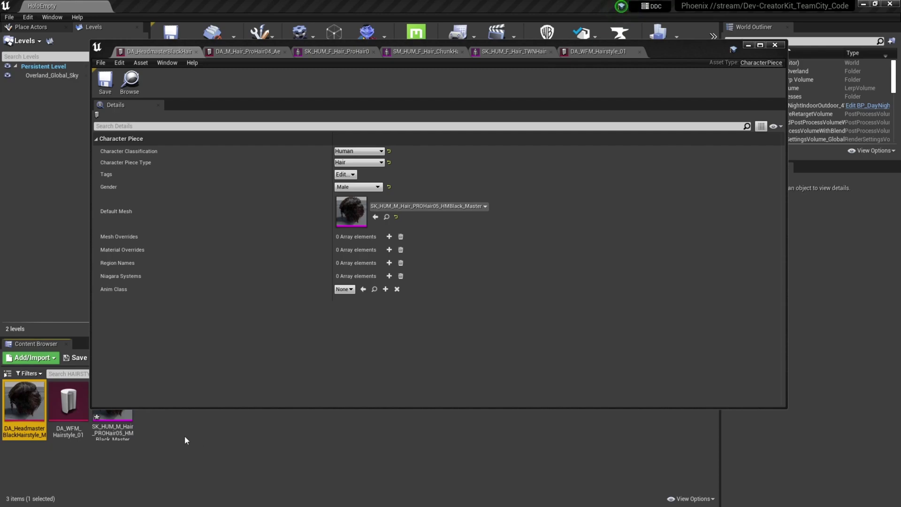
Assign DA_HeadmasterBlackHairstyle_M as DA_WFM_Hairstyle_01's Hair character piece and save the preset.
double_click(76, 415)
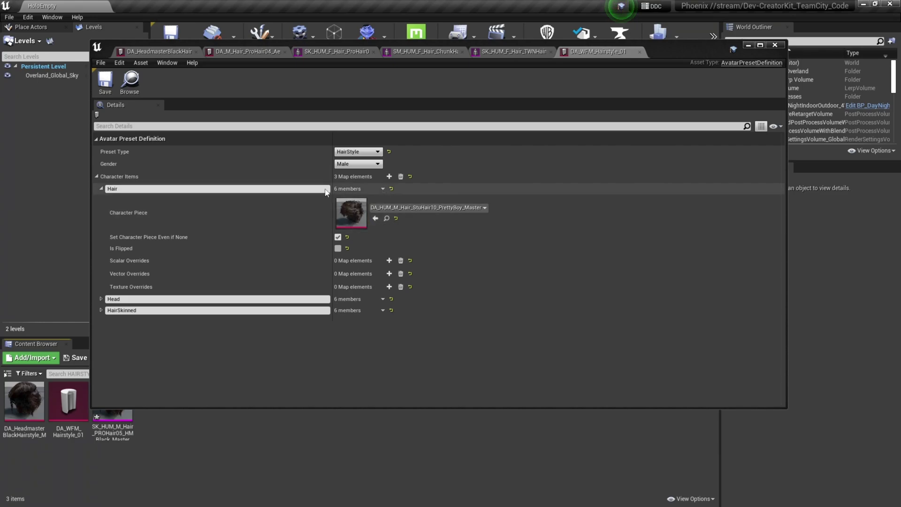
left_click(32, 400)
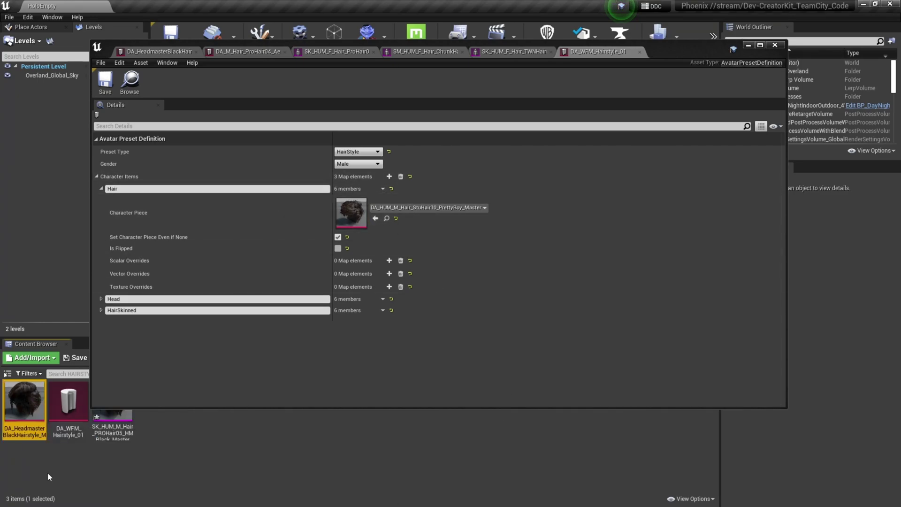
left_click(375, 218)
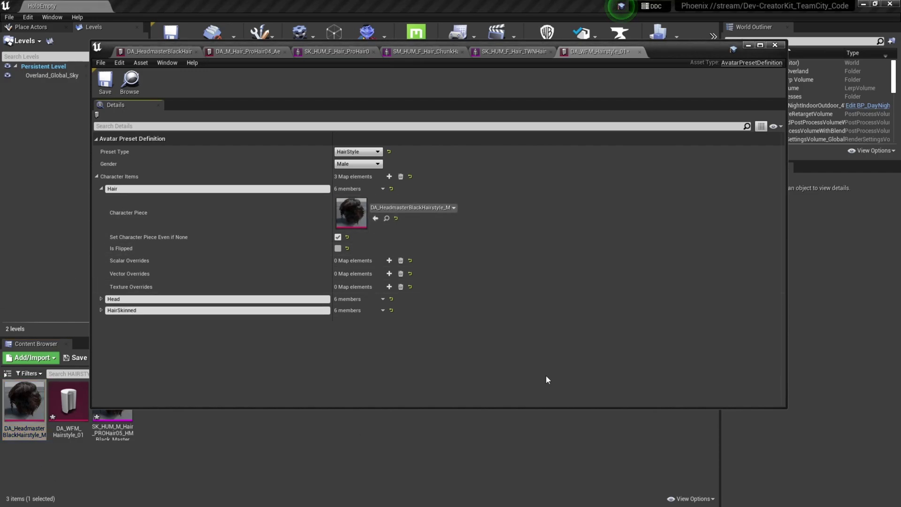
key("ctrl+s")
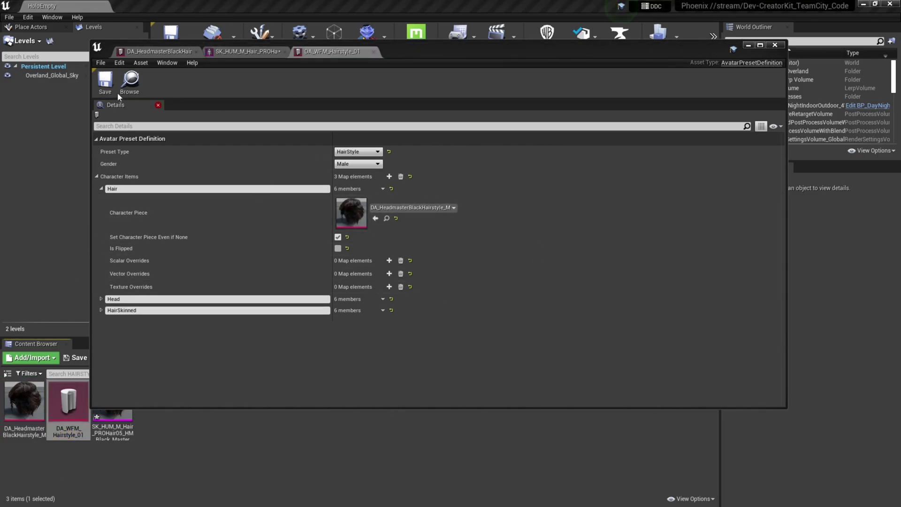
left_click(104, 85)
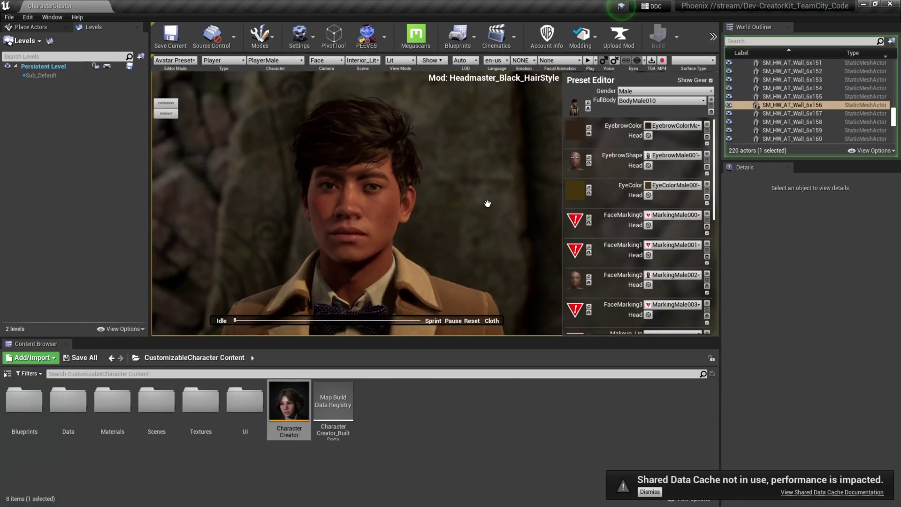
Expand the character preview to full screen and keep the Gender set to Male.
key("F11")
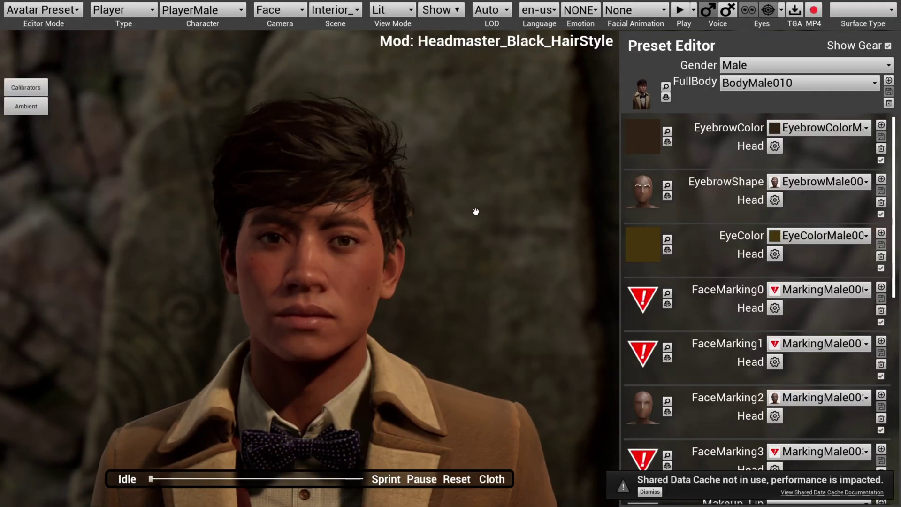
left_click(770, 64)
left_click(770, 61)
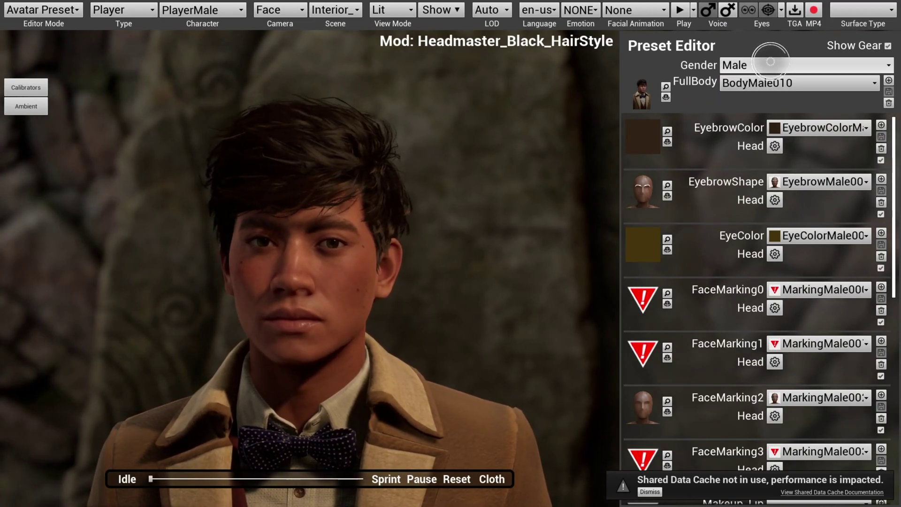
scroll(731, 192, "down", 2)
scroll(723, 193, "down", 5)
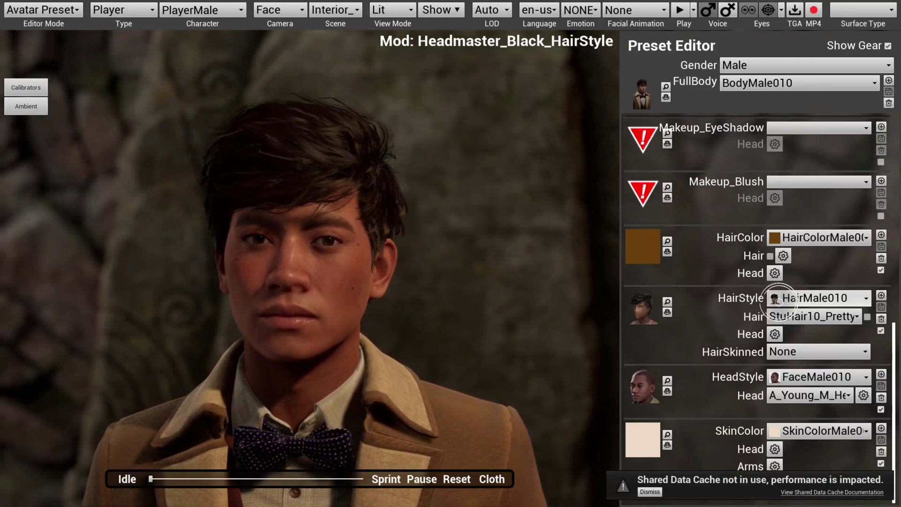
Apply the WFM_Hairstyle_01 hairstyle and rotate the character to view the hair in profile.
left_click(779, 300)
scroll(793, 233, "down", 5)
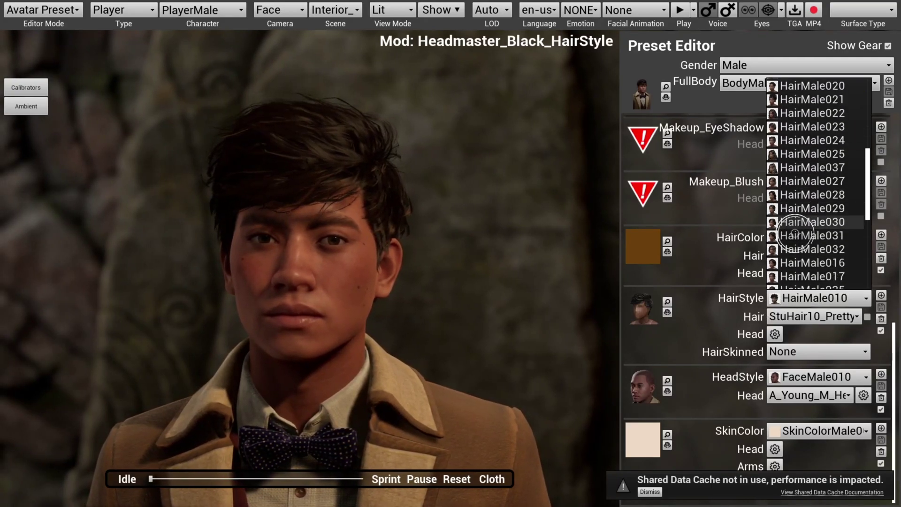
scroll(793, 233, "down", 3)
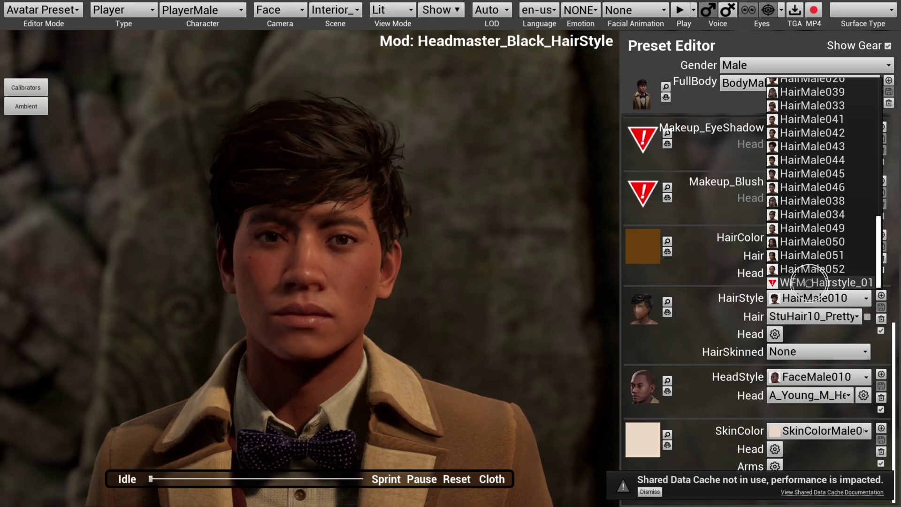
left_click(808, 282)
left_click_drag(258, 269, 448, 310)
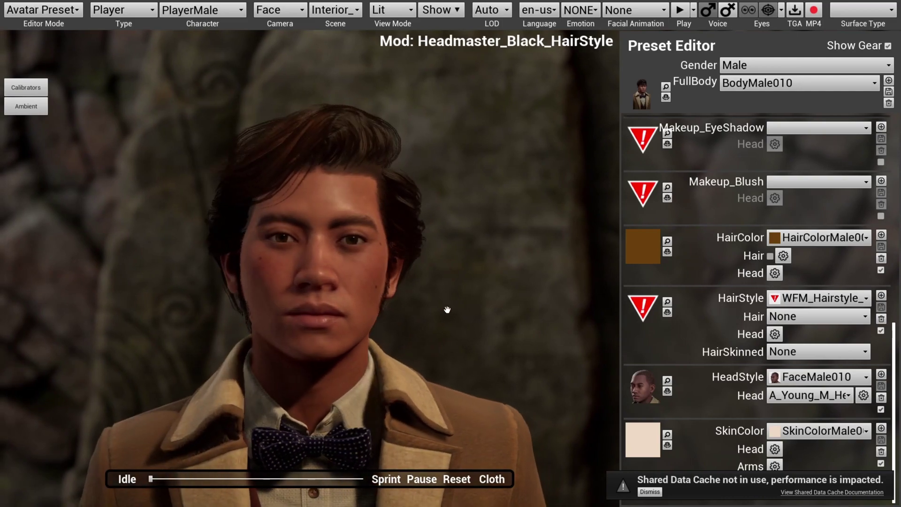
scroll(448, 310, "down", 3)
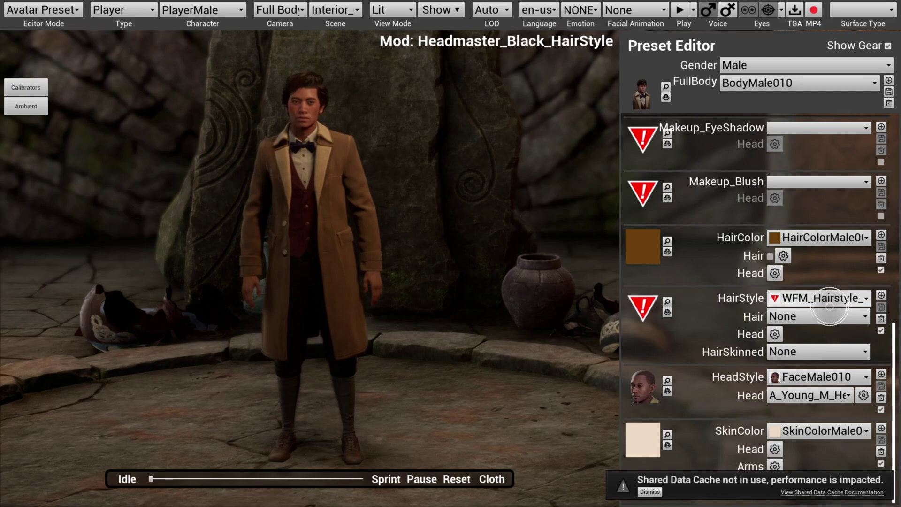
scroll(830, 306, "up", 3)
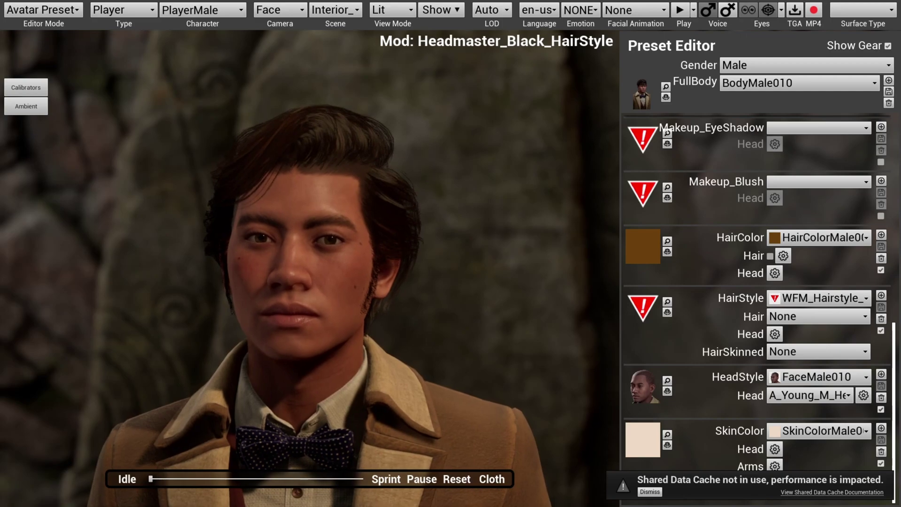
Switch the scene to GearIcons, swap the head to Mannequin_M, and open the Icon Editor.
left_click(329, 10)
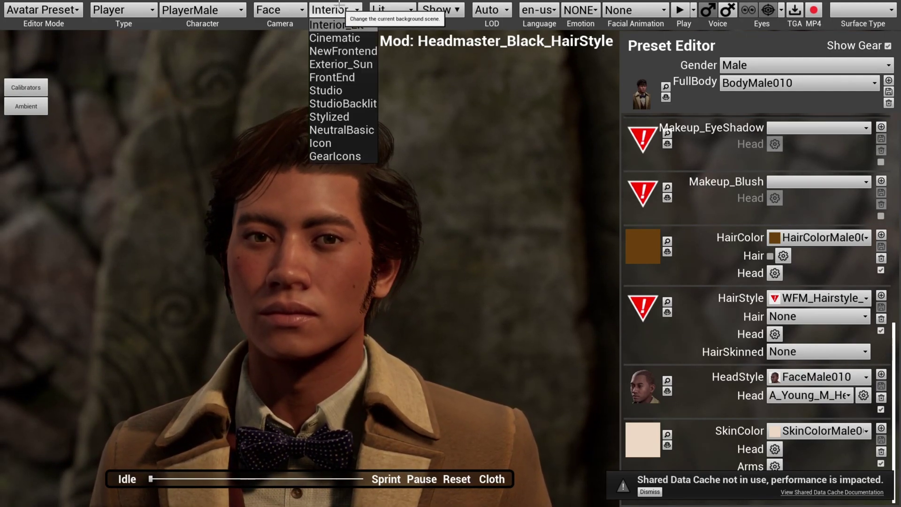
left_click(331, 156)
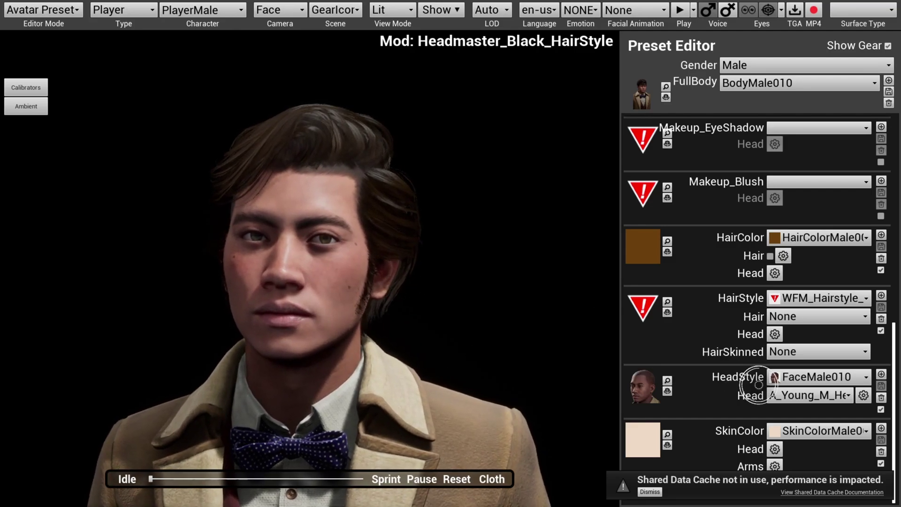
left_click(808, 395)
scroll(848, 293, "down", 5)
scroll(847, 292, "down", 20)
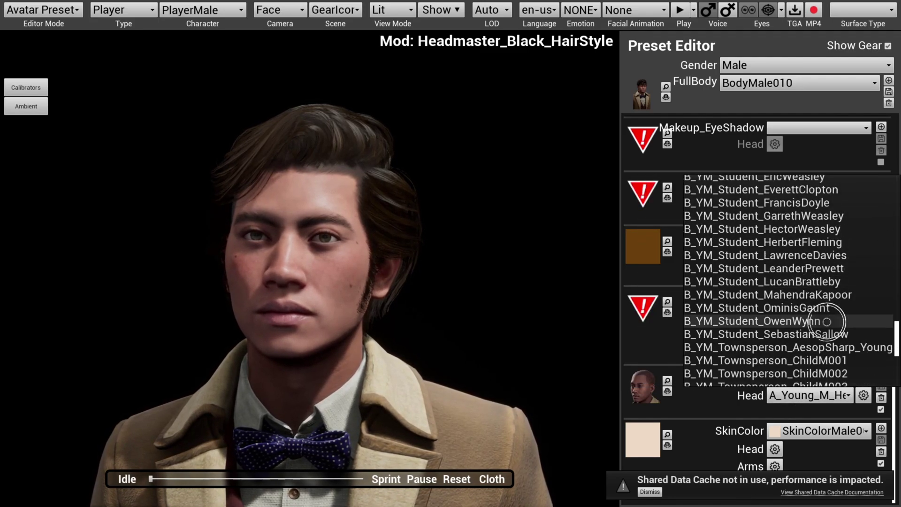
scroll(827, 322, "down", 10)
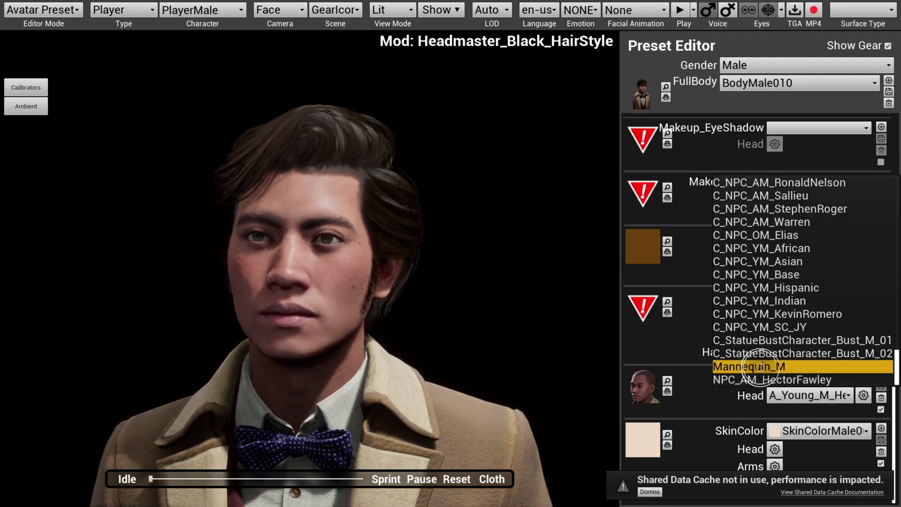
left_click(760, 367)
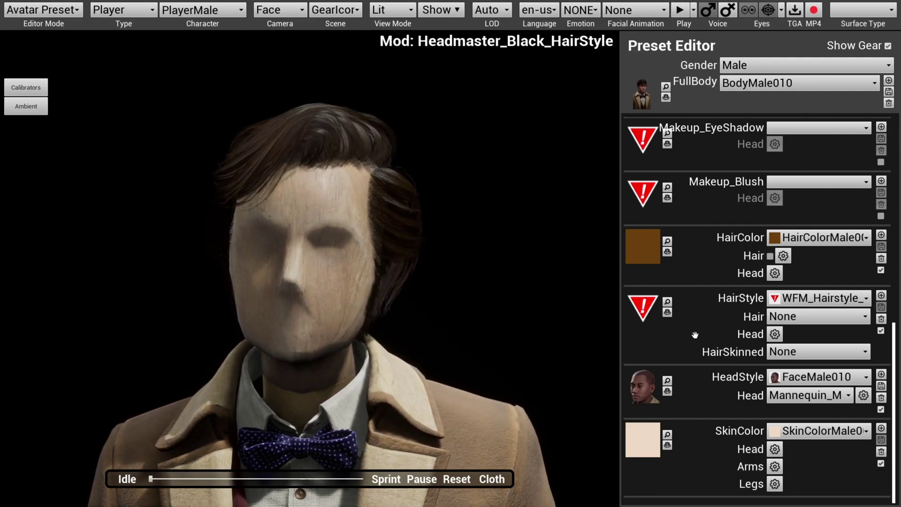
left_click(666, 314)
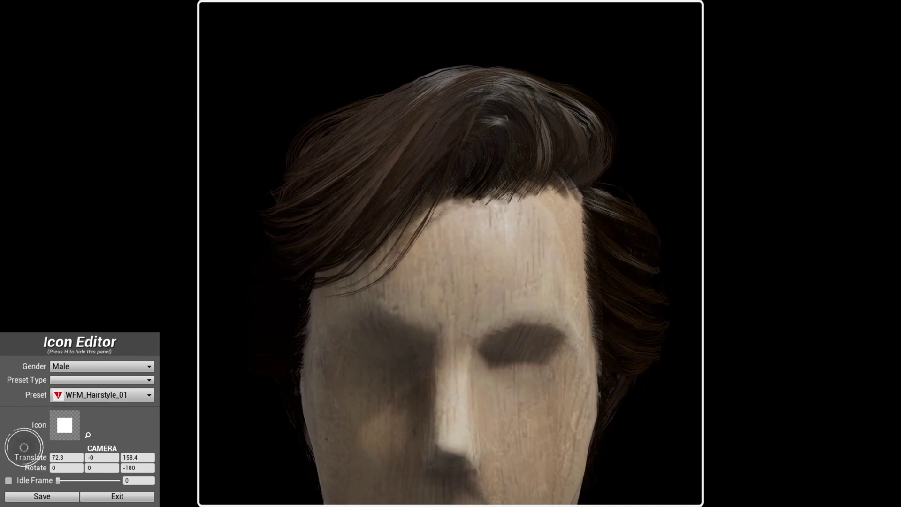
Render and save the hairstyle icon, browse to Content/UI/Icons/CharacterCreator, and stop play.
left_click(37, 493)
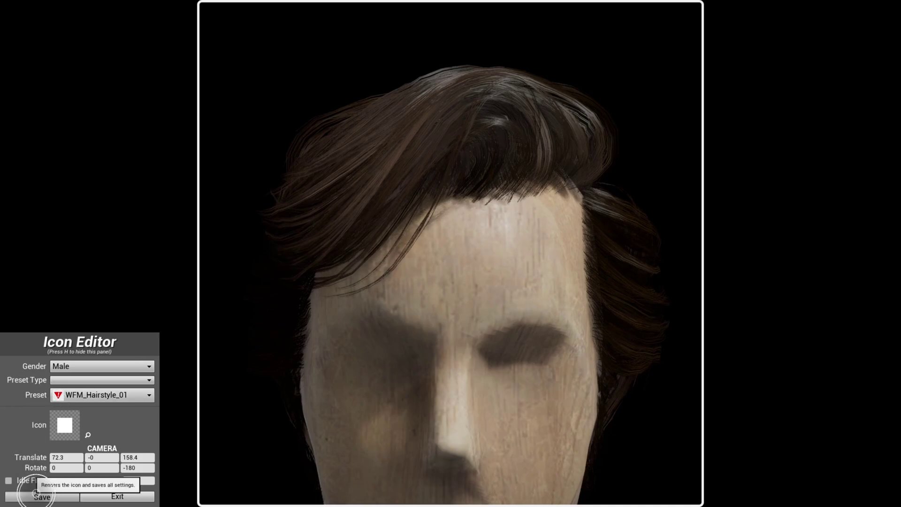
key("F11")
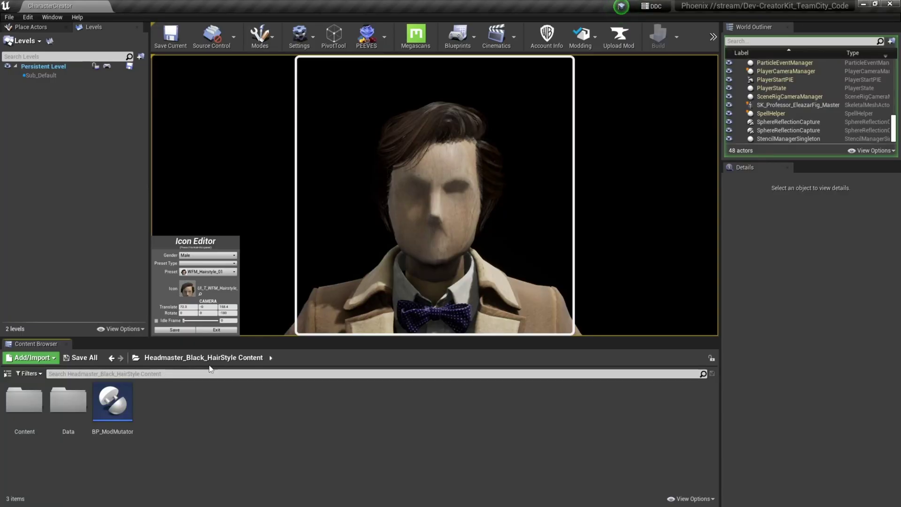
double_click(27, 405)
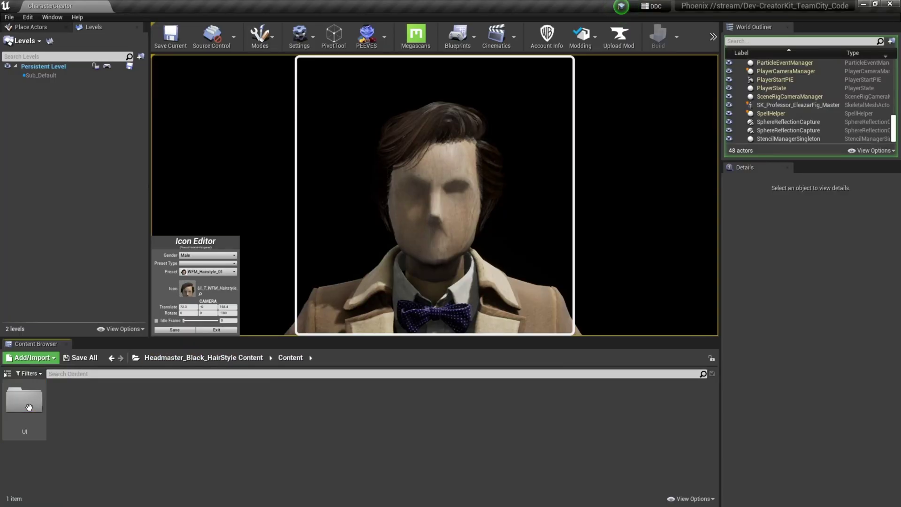
double_click(27, 404)
double_click(27, 404)
double_click(29, 407)
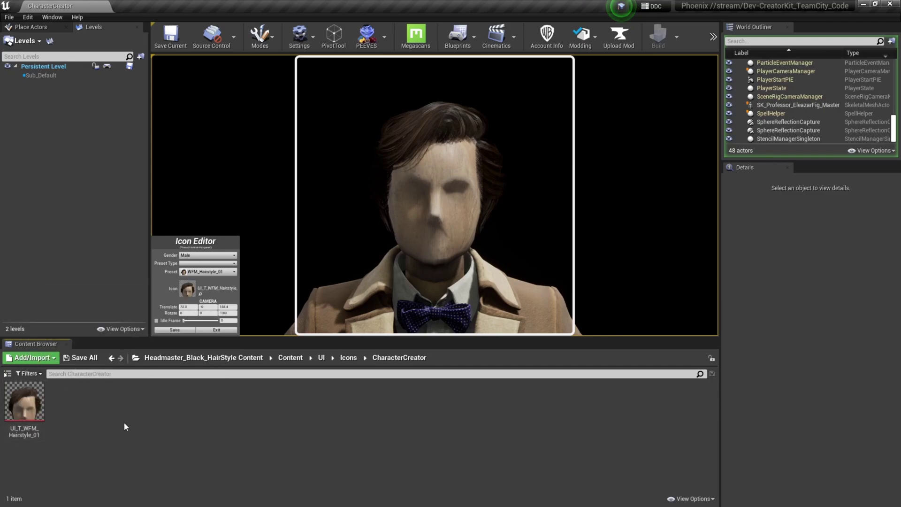
key("Escape")
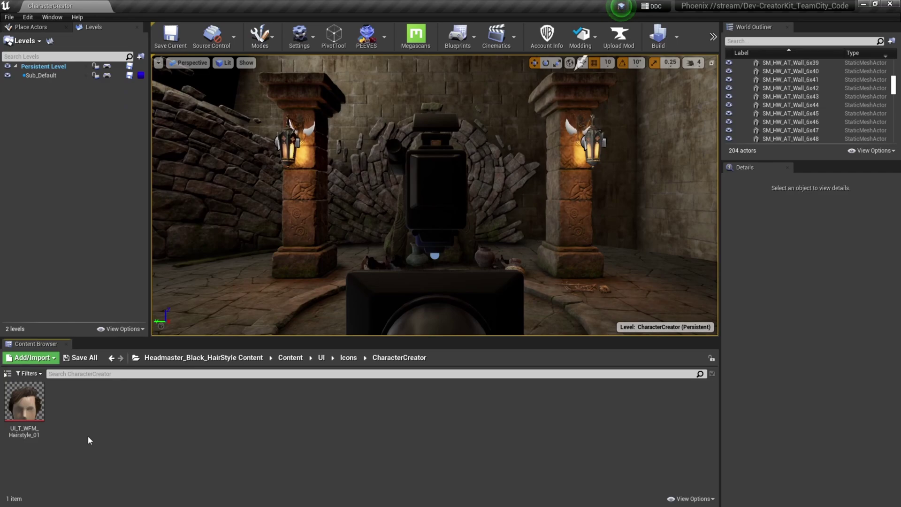
Add a Miscellaneous > Data Table with IconInfo row structure, named DT_WFM_Hairstyle_01.
right_click(88, 436)
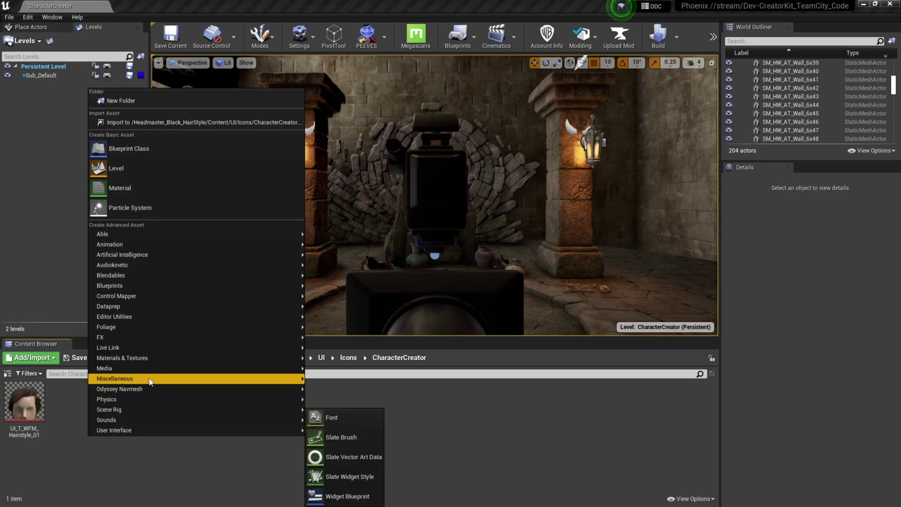
mouse_move(150, 381)
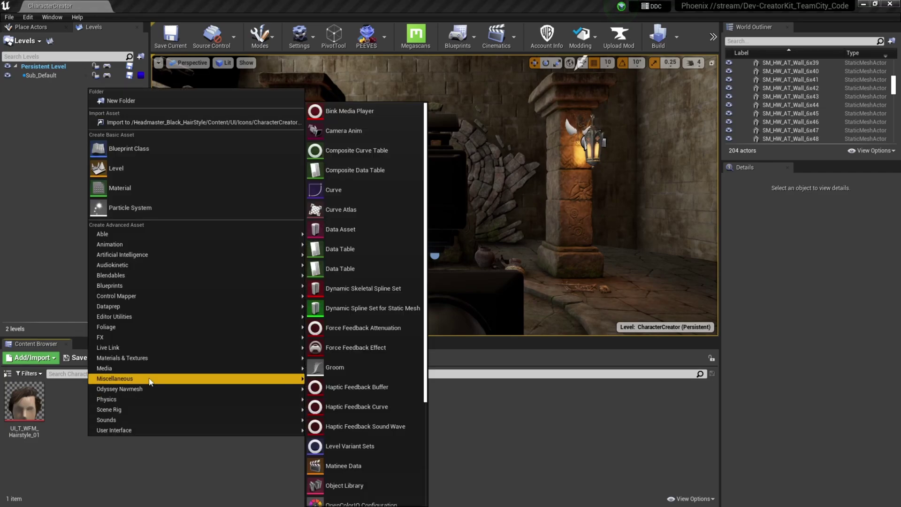
left_click(362, 255)
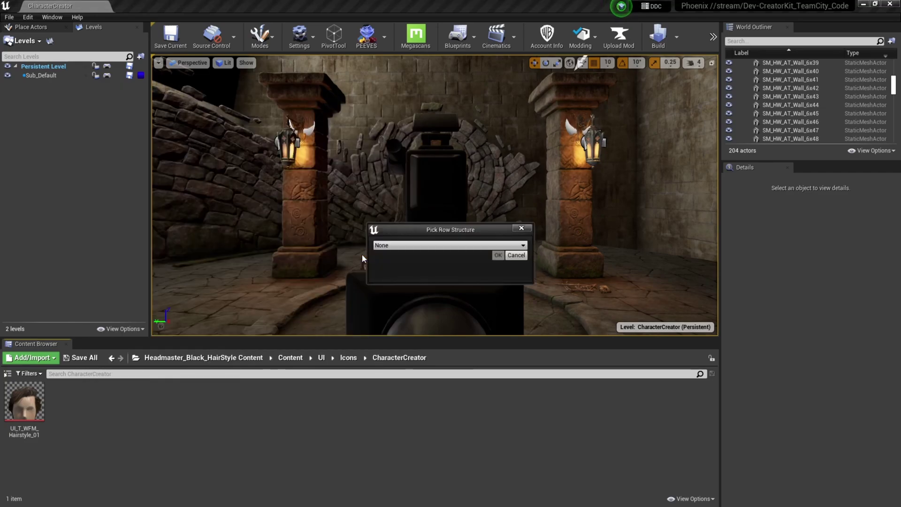
left_click(413, 247)
type("icon")
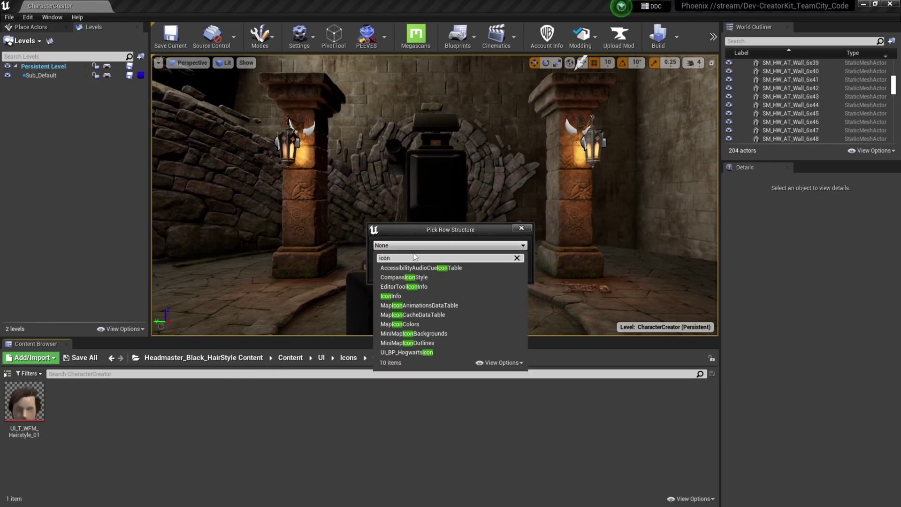
left_click(414, 296)
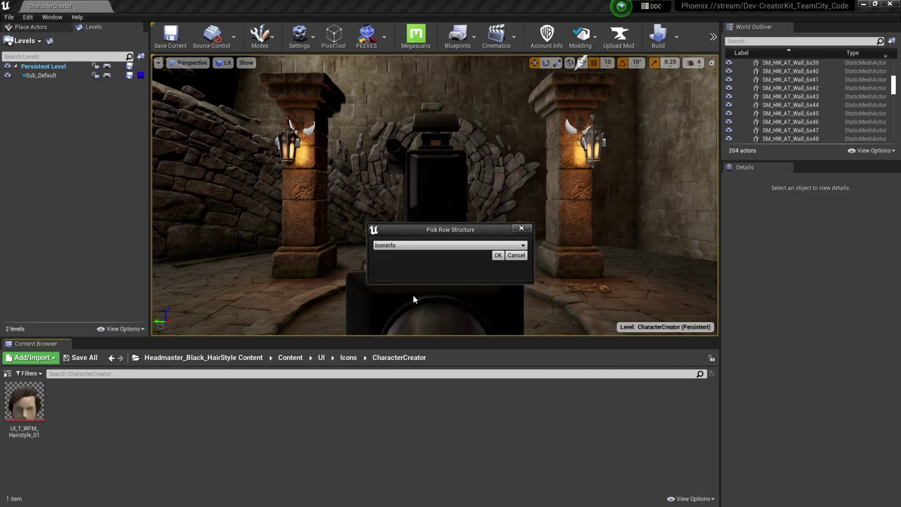
left_click(498, 256)
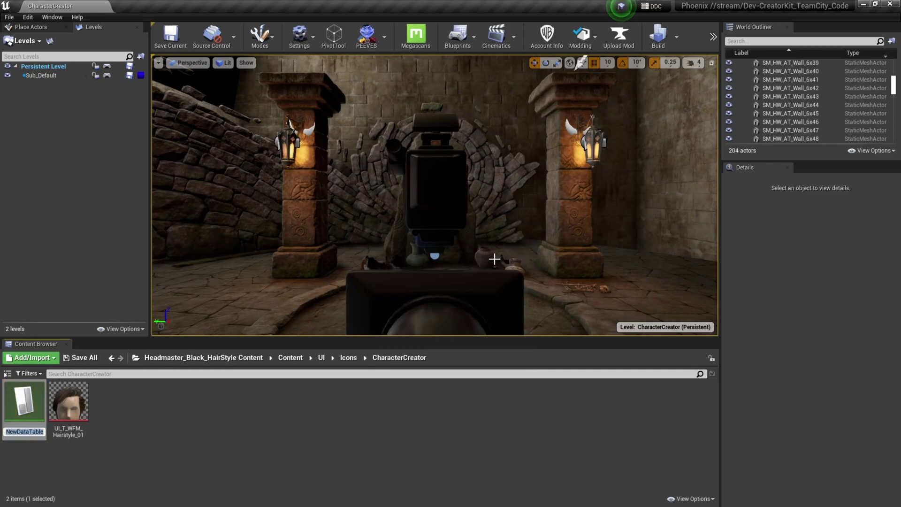
type("DT_WFM_Hairstyle_01")
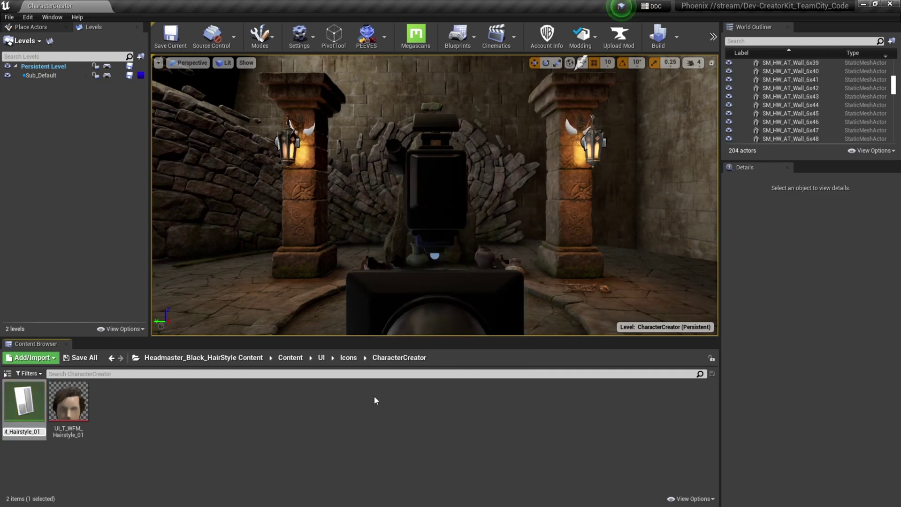
key("Return")
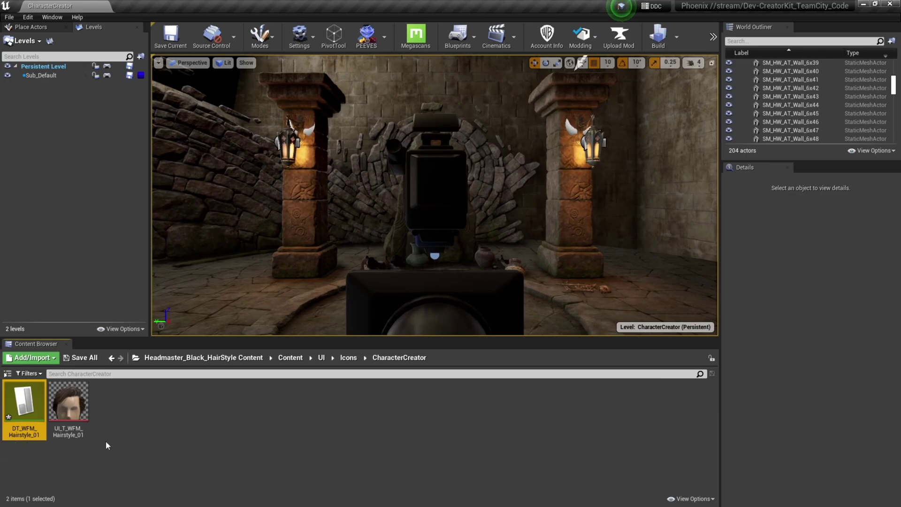
left_click(179, 435)
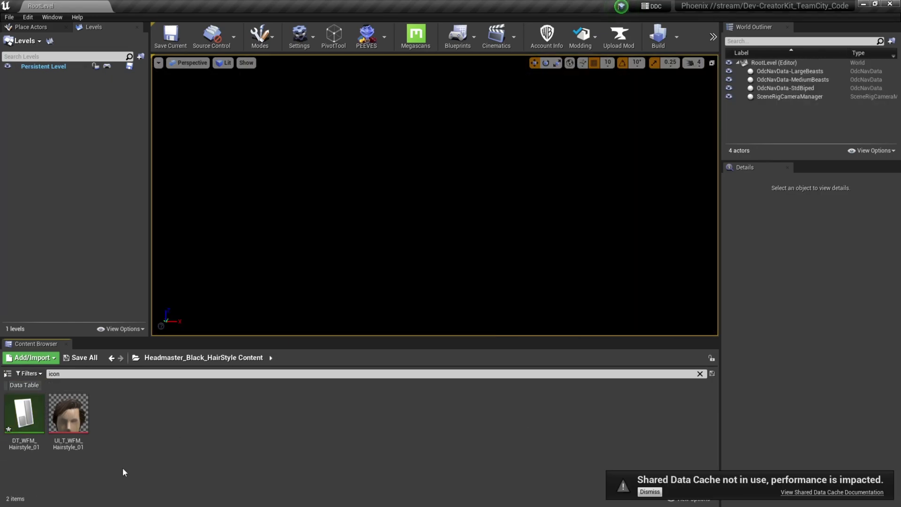
Add row WFM_Hairstyle_01 to DT_WFM_Hairstyle_01 and set its Icon to UI_T_WFM_Hairstyle_01.
double_click(25, 435)
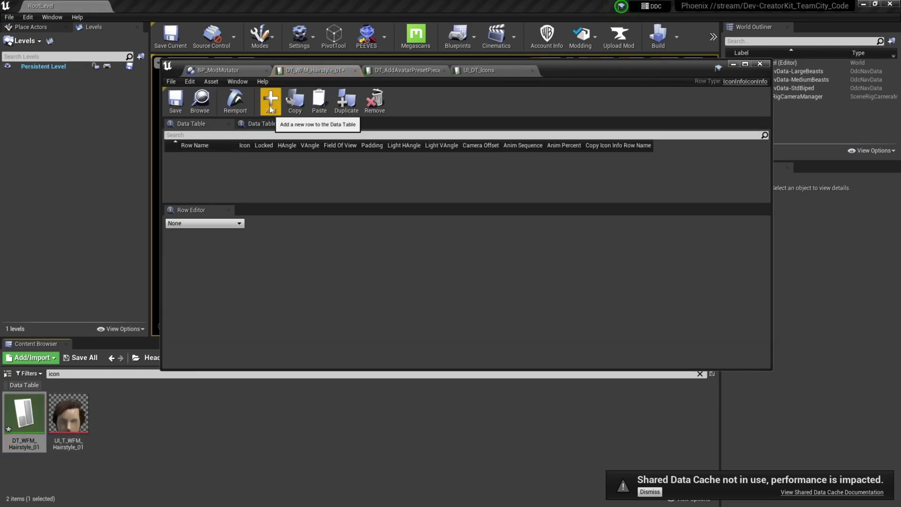
left_click(269, 105)
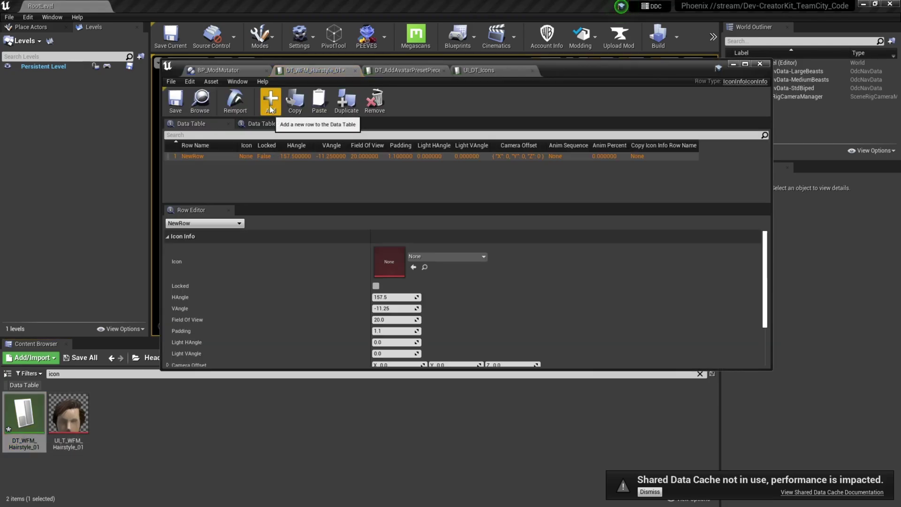
double_click(201, 156)
key("Return")
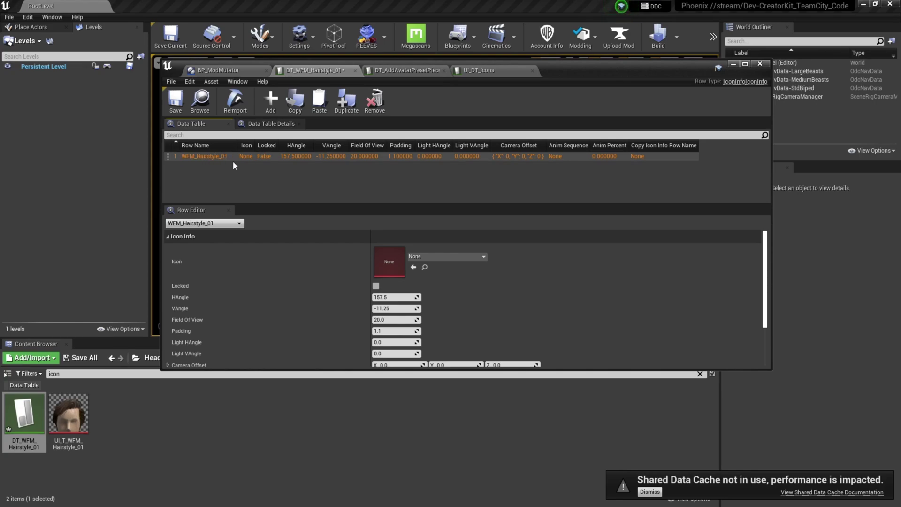
left_click(68, 413)
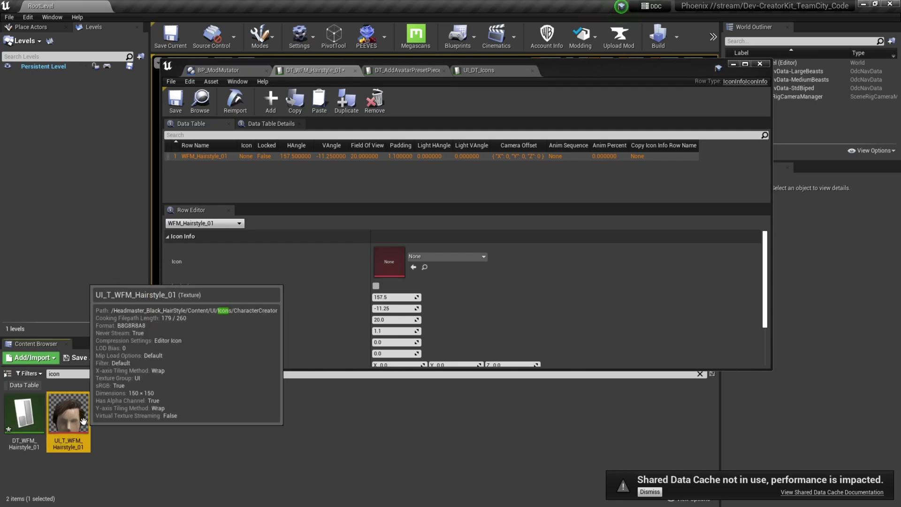
left_click(414, 267)
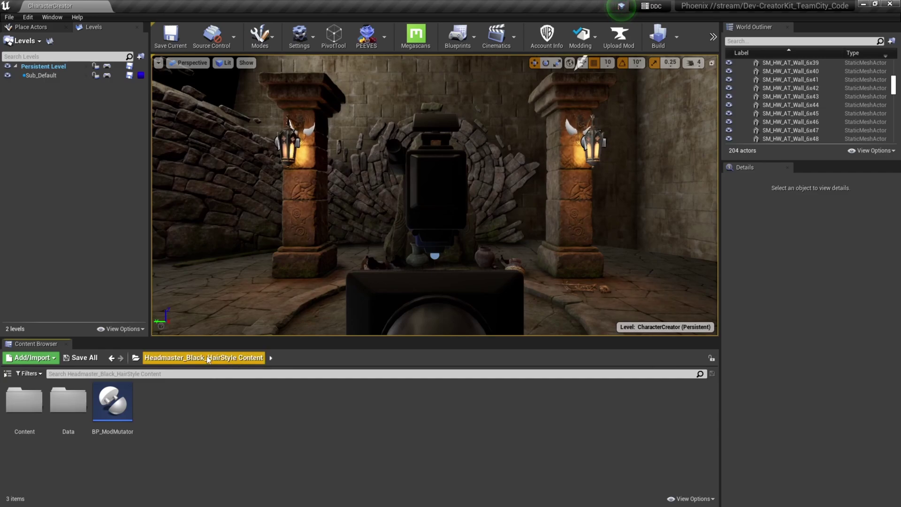
In BP_ModMutator's Data Table Extensions element 1, set Additional Data DT_WFM_Hairstyle_01 and Table to Add To UI_DT_Icons.
double_click(111, 424)
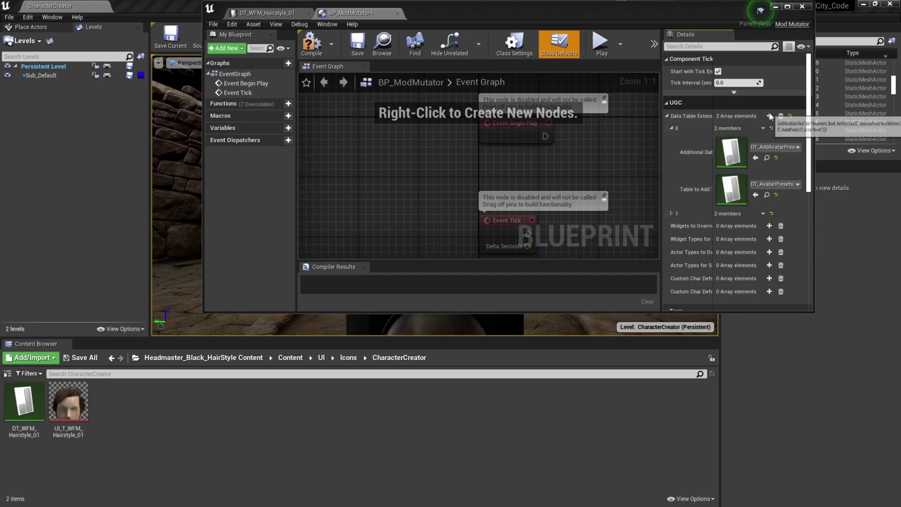
left_click(672, 213)
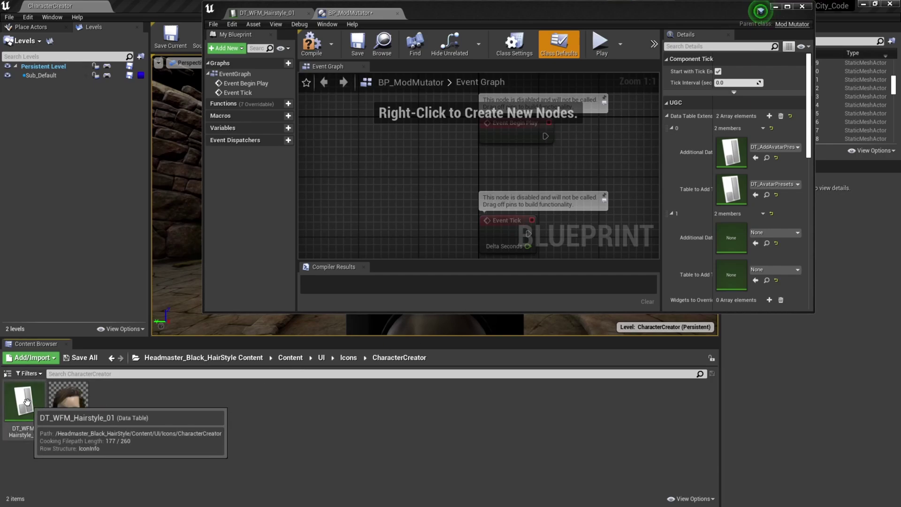
left_click_drag(24, 401, 36, 467)
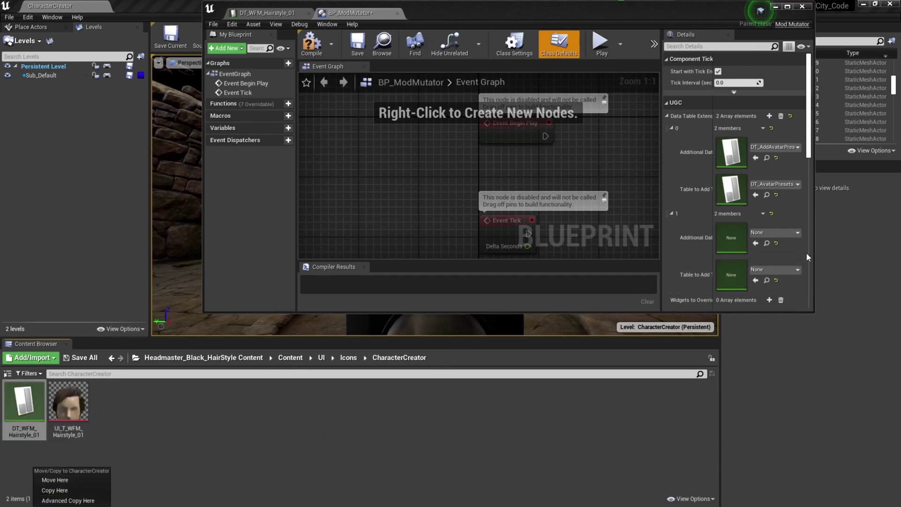
left_click(755, 244)
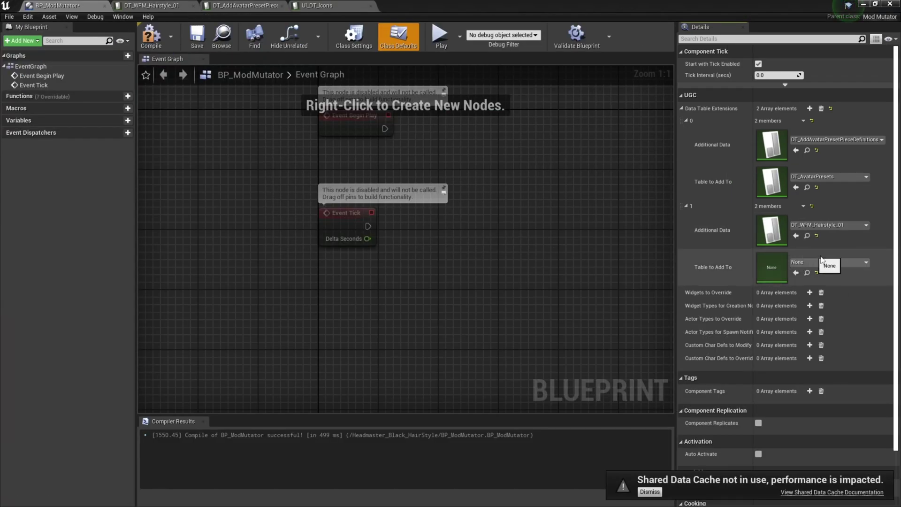
left_click(825, 261)
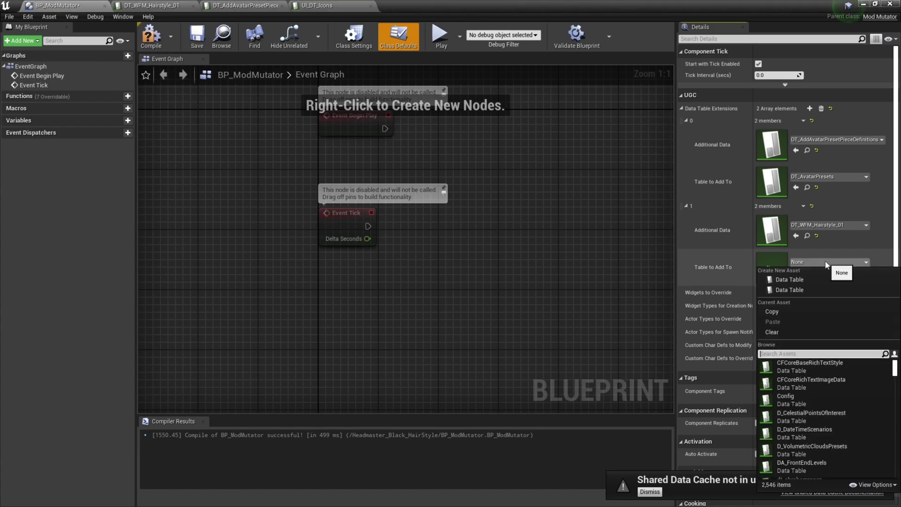
type("UI_DT_Icons")
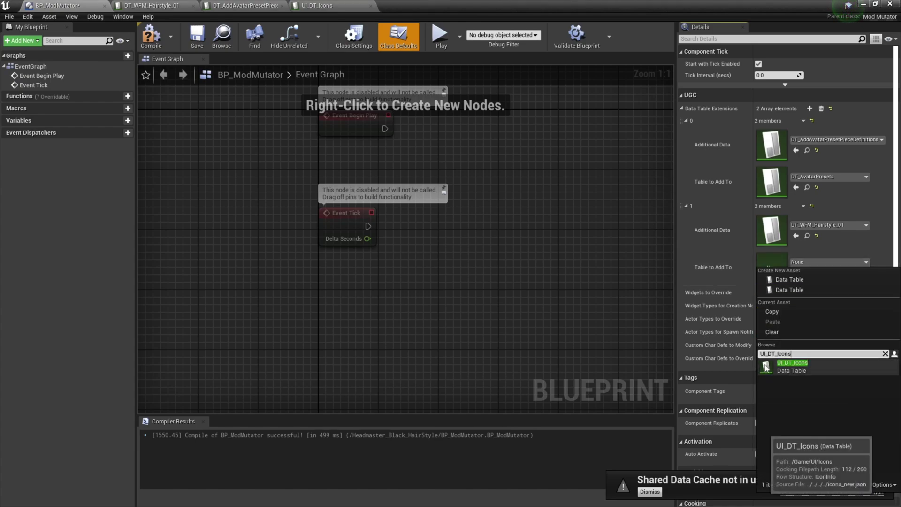
left_click(831, 363)
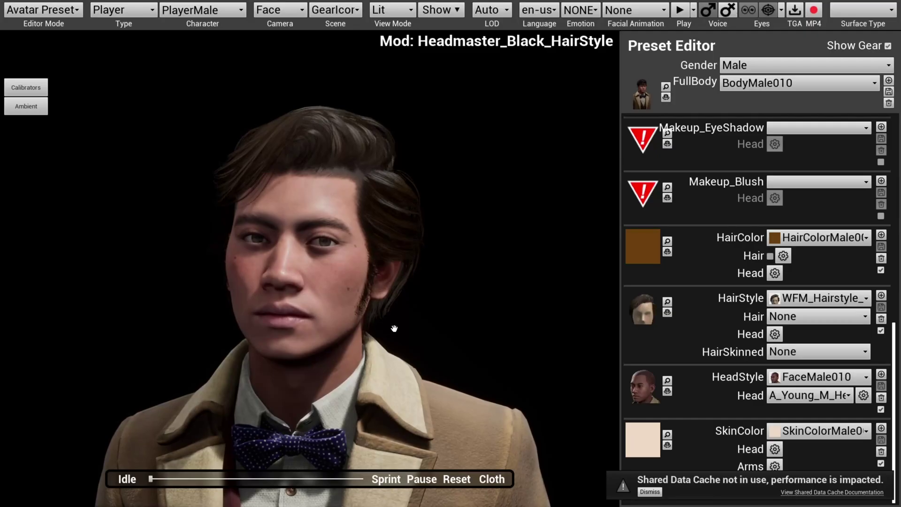
Set the head's HairCap MSK to BlankMSK and HairCap Normal to BlankNormal.
left_click_drag(334, 340, 291, 163)
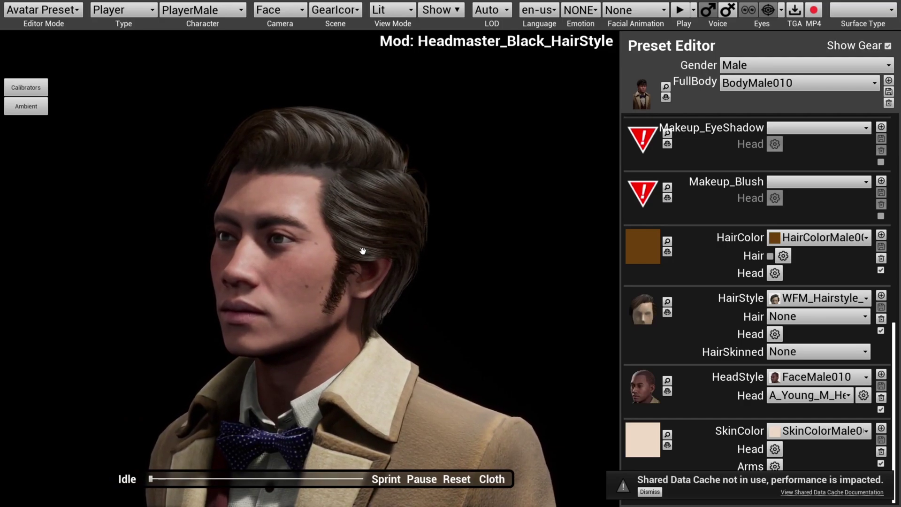
left_click_drag(352, 245, 463, 286)
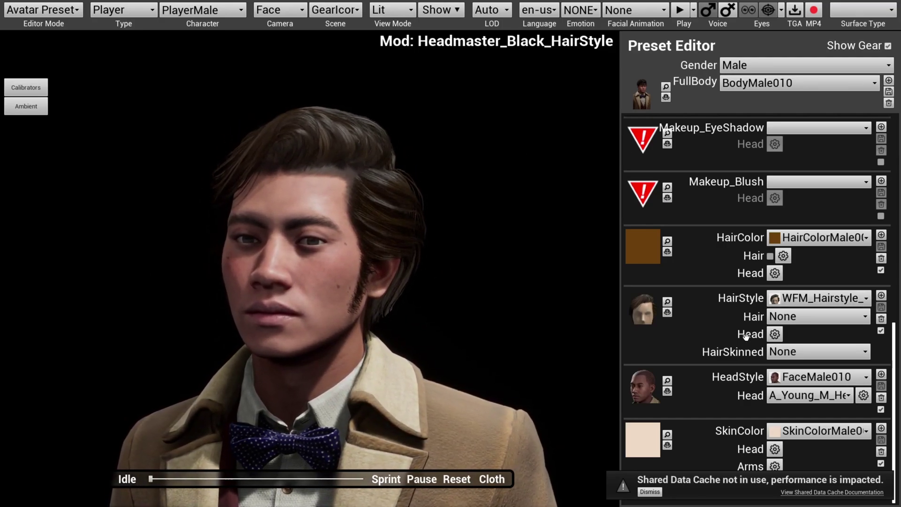
left_click(775, 334)
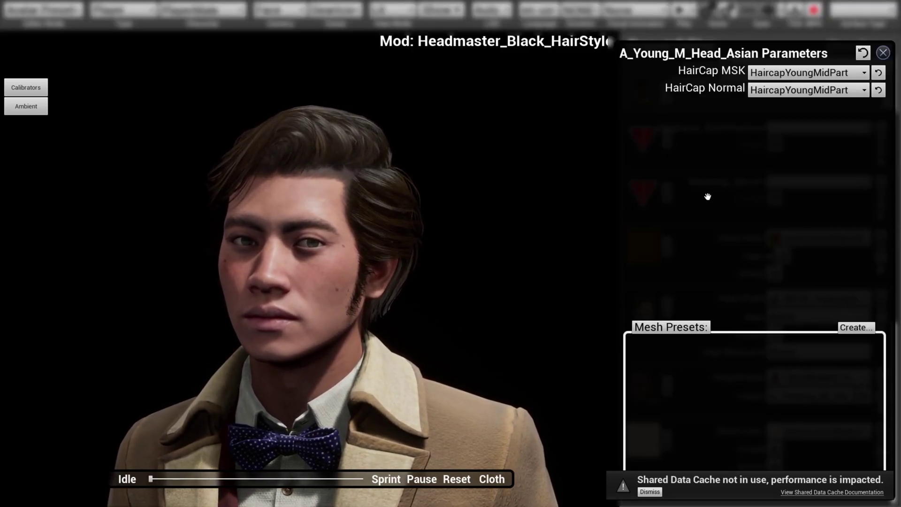
left_click(806, 74)
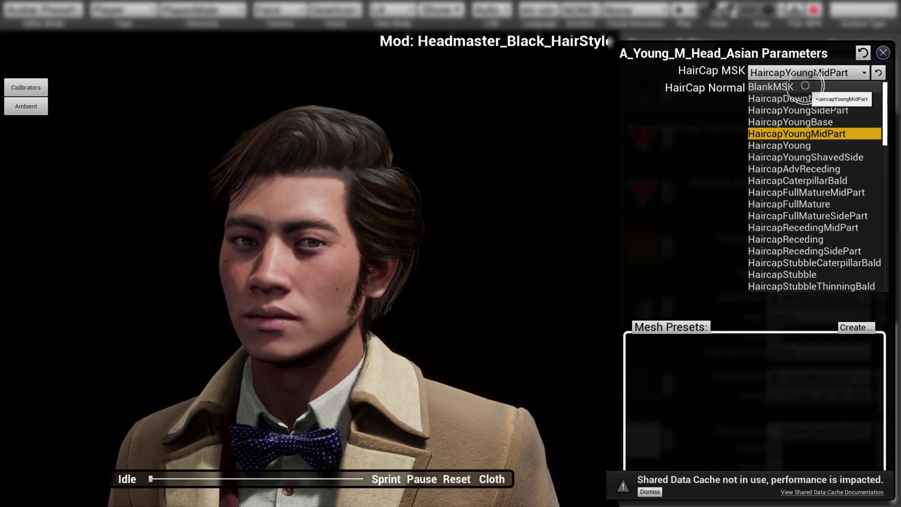
left_click(805, 86)
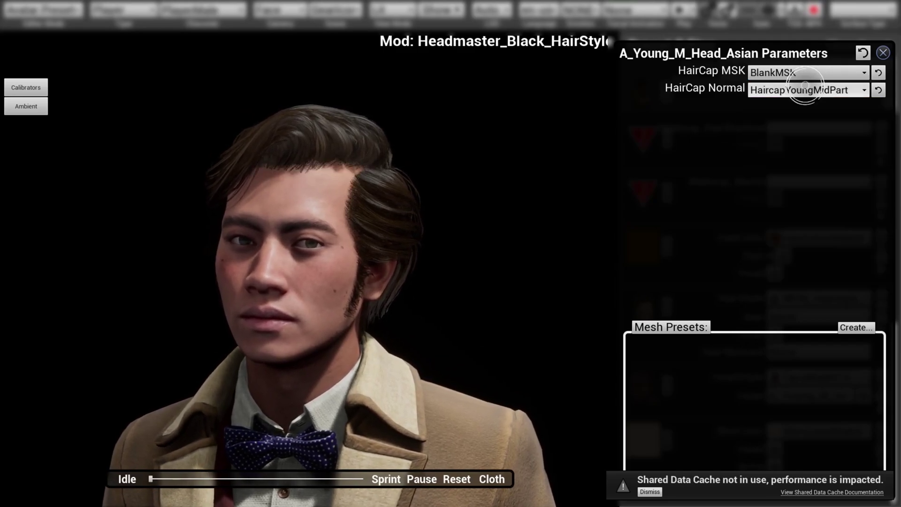
left_click(789, 89)
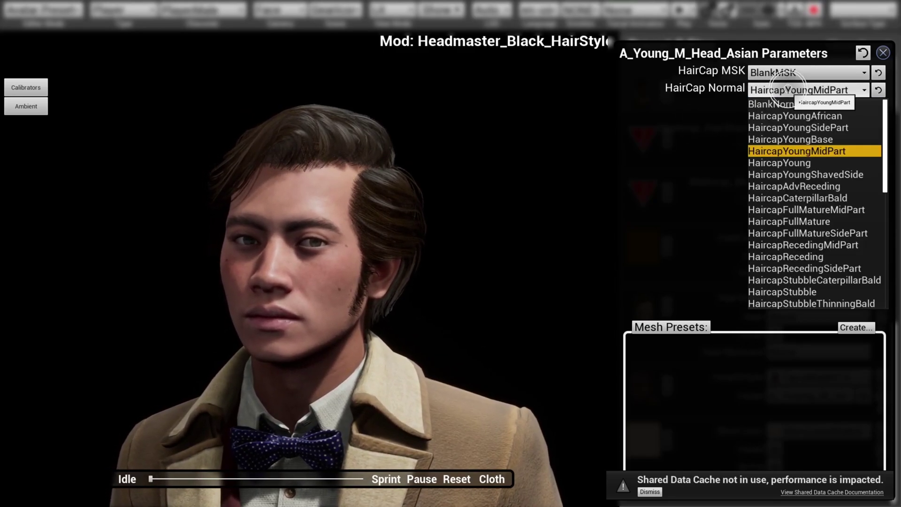
left_click(776, 103)
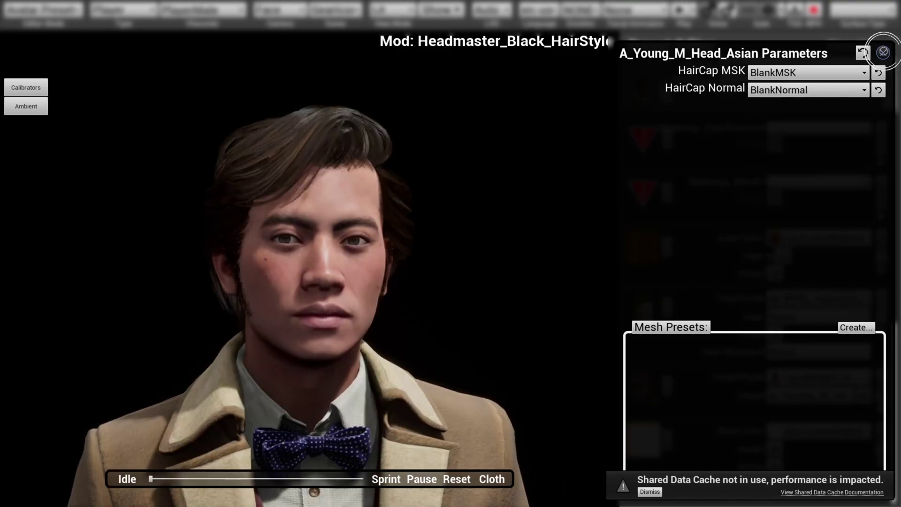
left_click(882, 52)
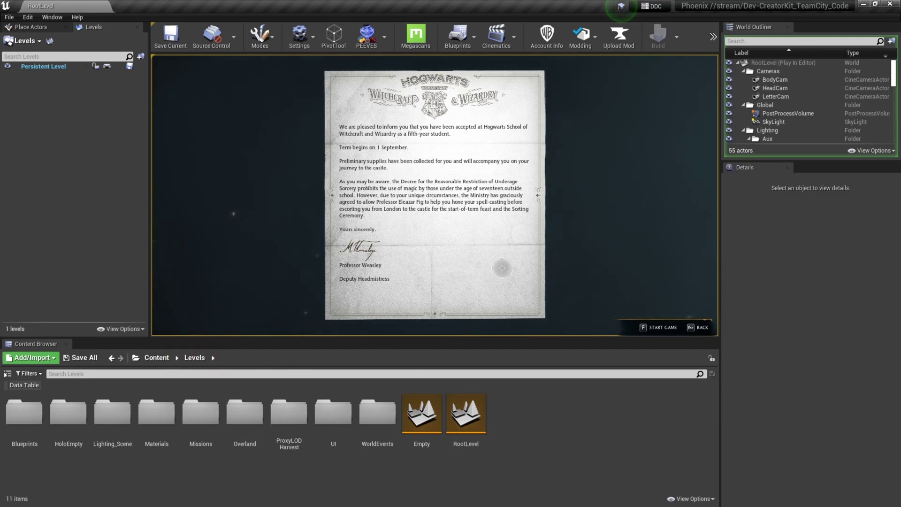
Start the game full screen and browse from Hairstyles on to the Facewear category.
key("F11")
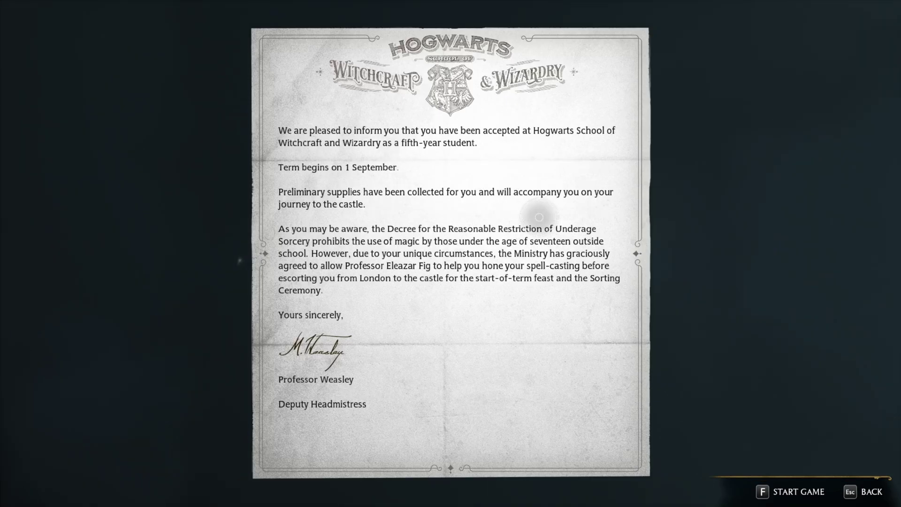
key("f")
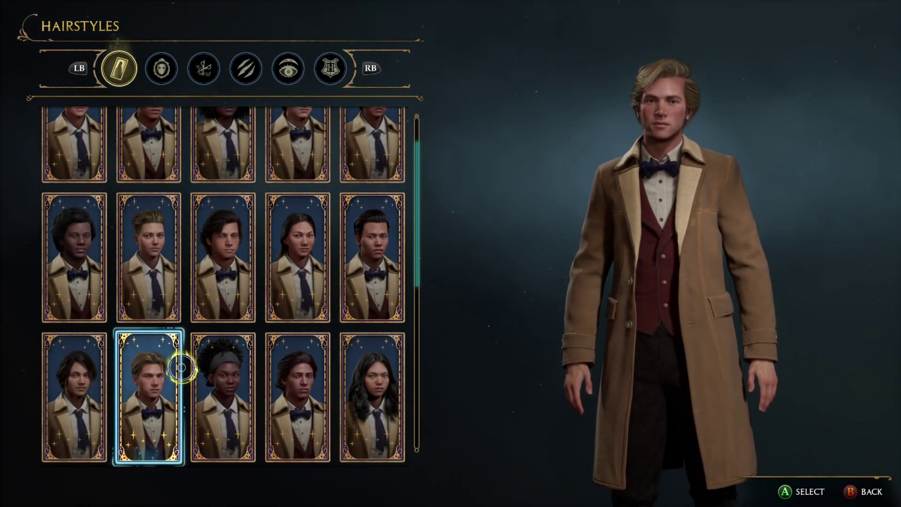
key("e")
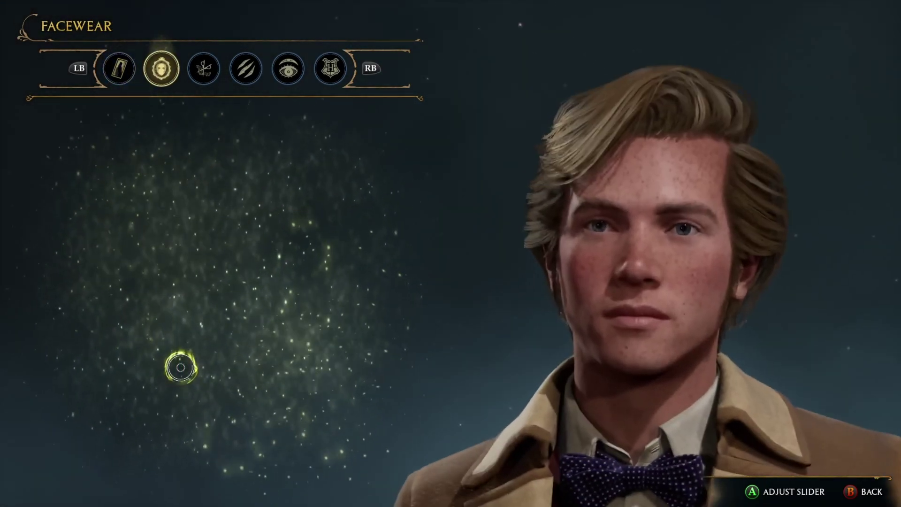
key("e")
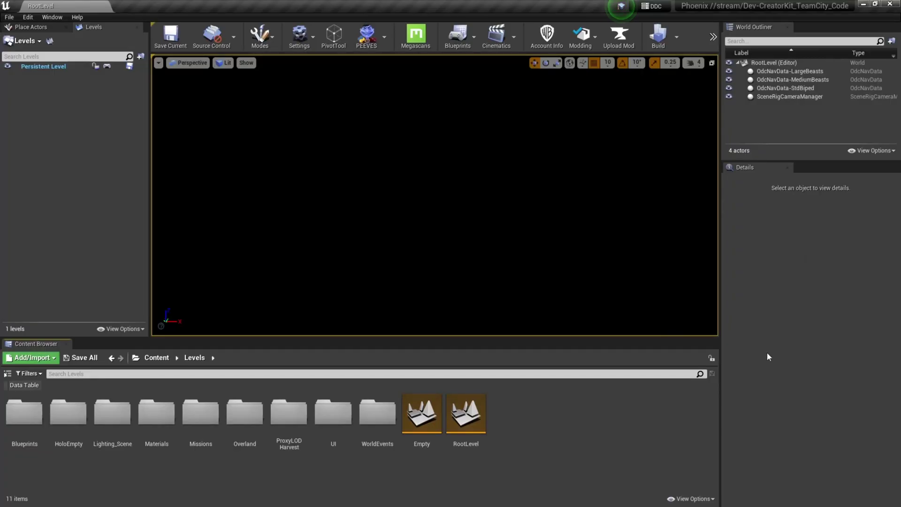
Start the CurseForge upload and extend the summary to 'Adds Headmaster Blacks Hair to the Male Avatar'.
left_click(627, 37)
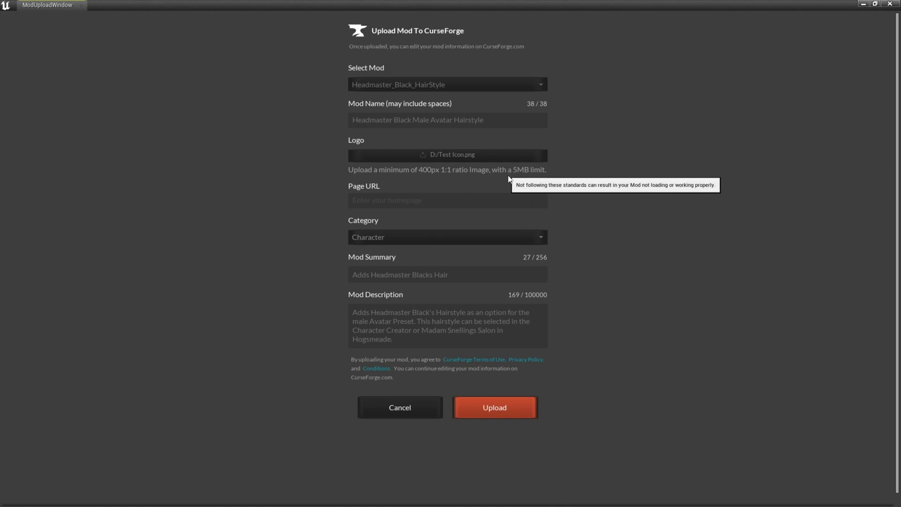
type("to the Male Avatar")
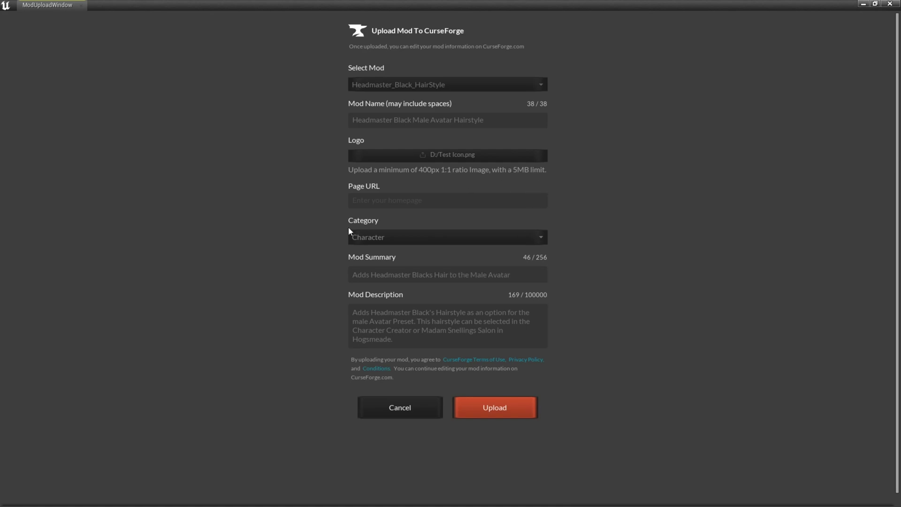